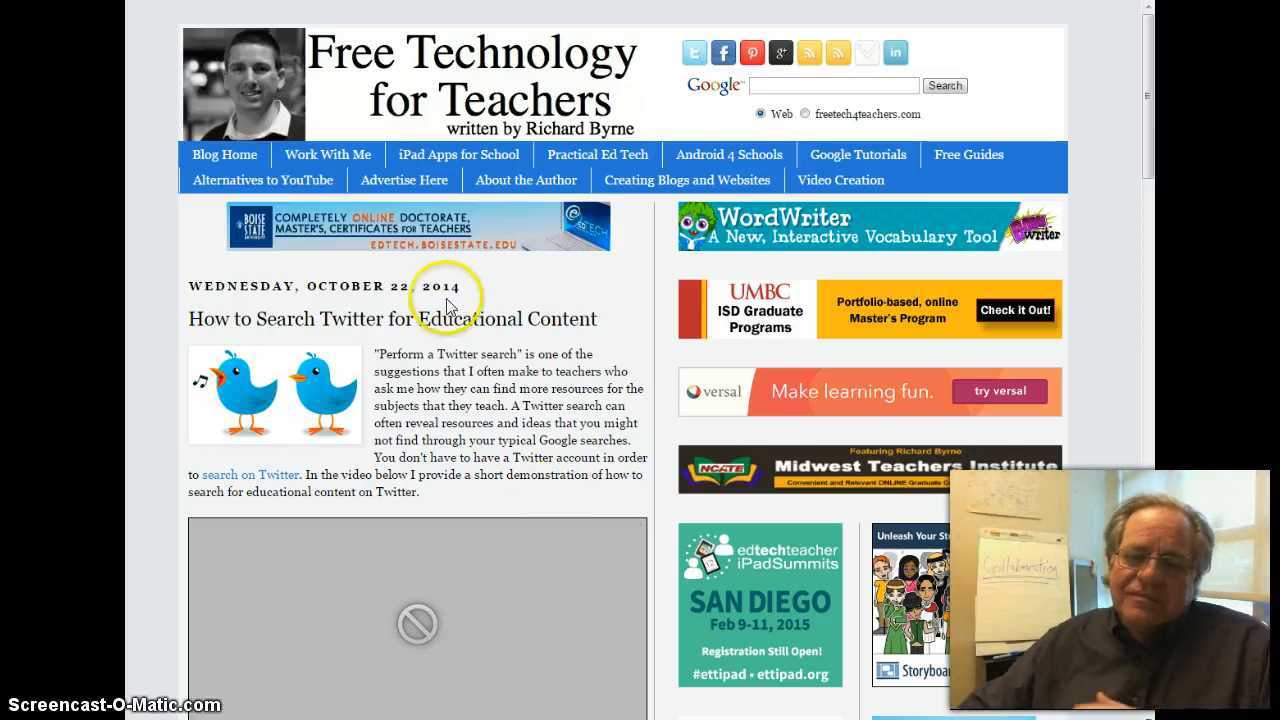
scroll(455, 309, "down", 3)
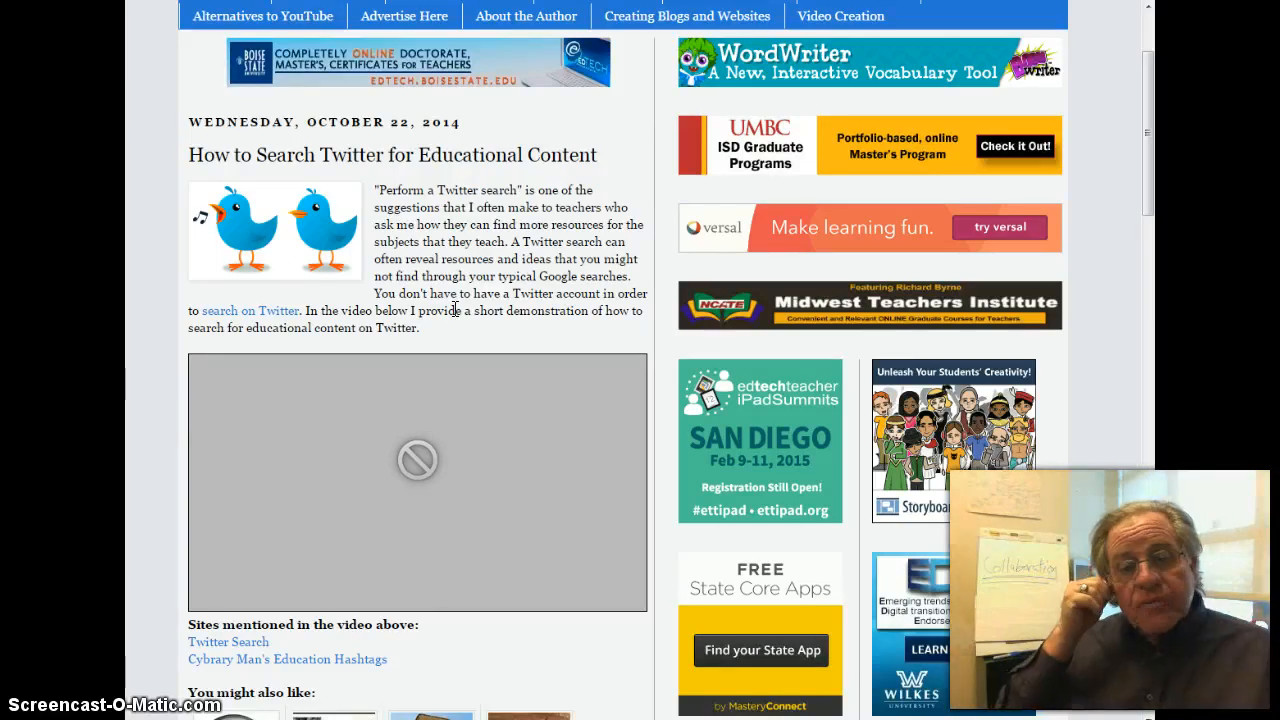
left_click(468, 310)
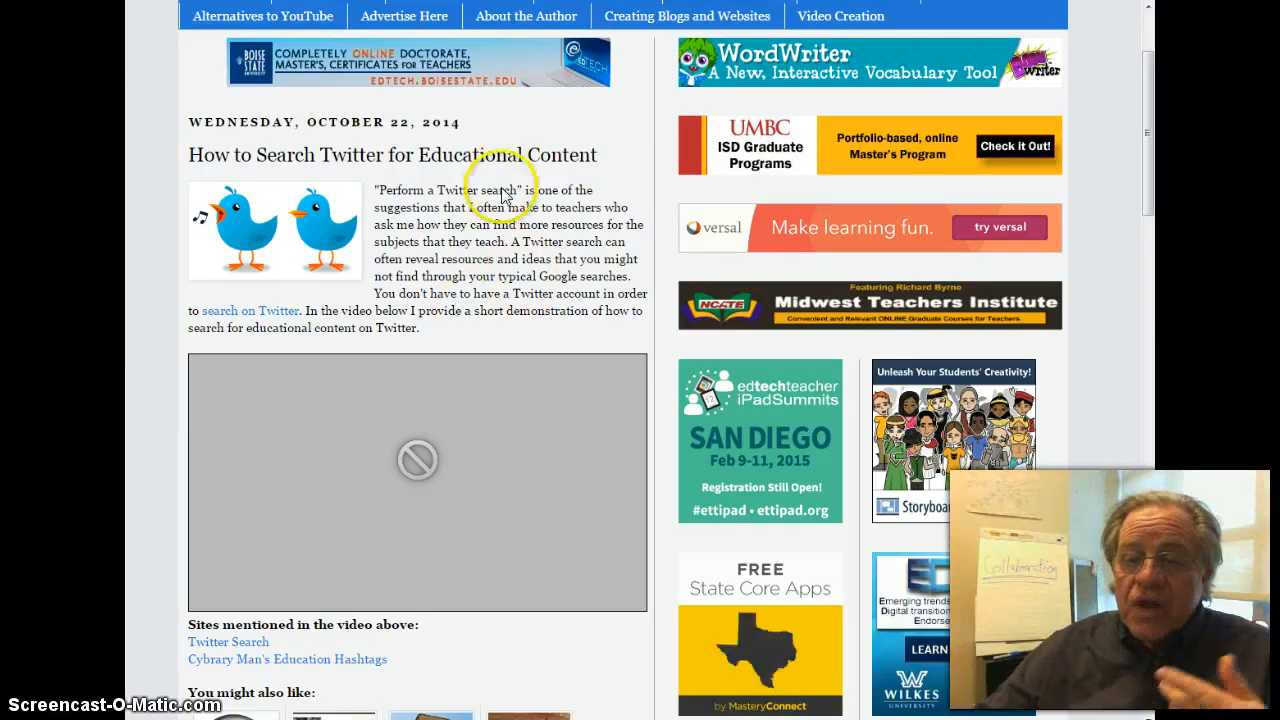
left_click(259, 317)
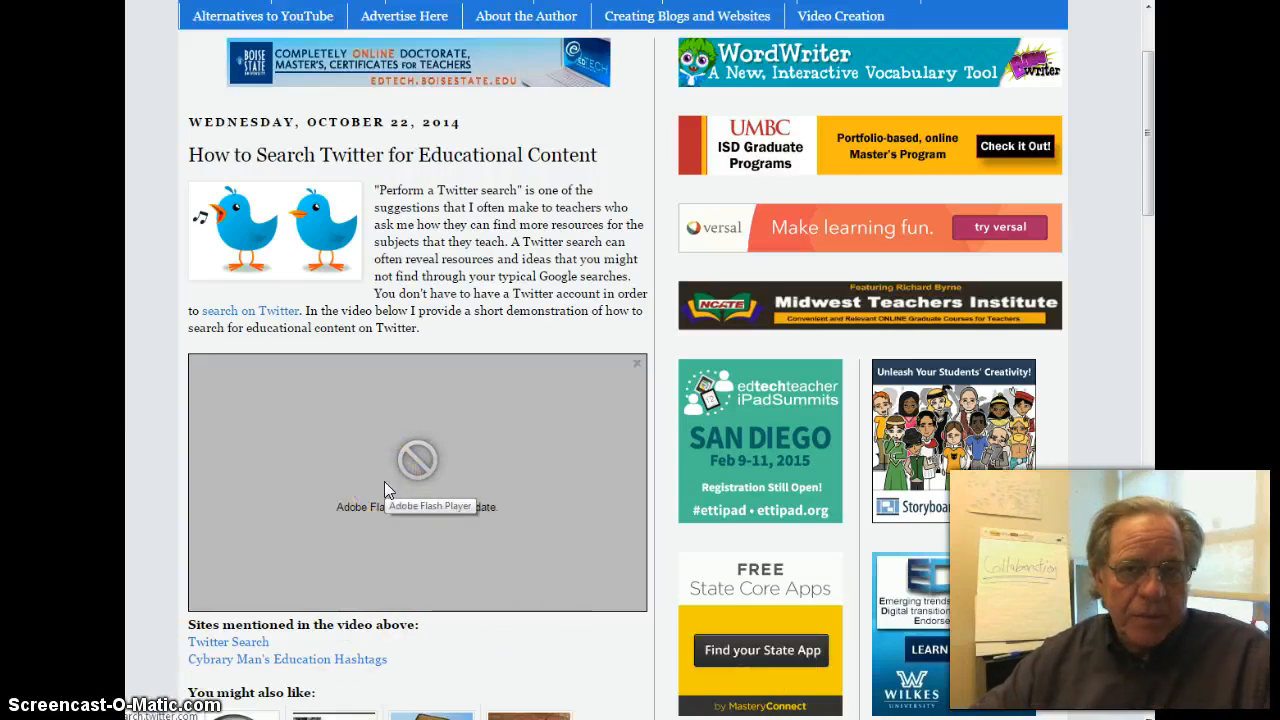
left_click(160, 459)
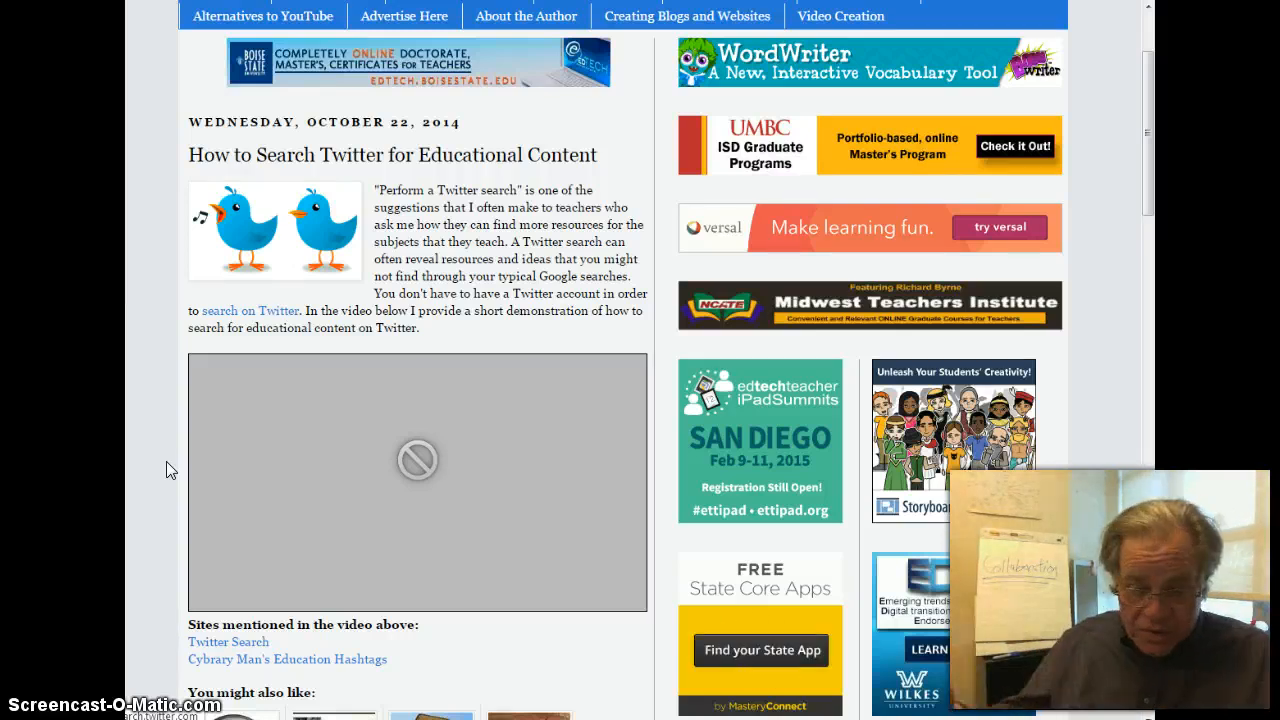
left_click(166, 461)
- Switch to the Blackboard course window and open the Collaboration tool from the expanded Course Tools
left_click(417, 528)
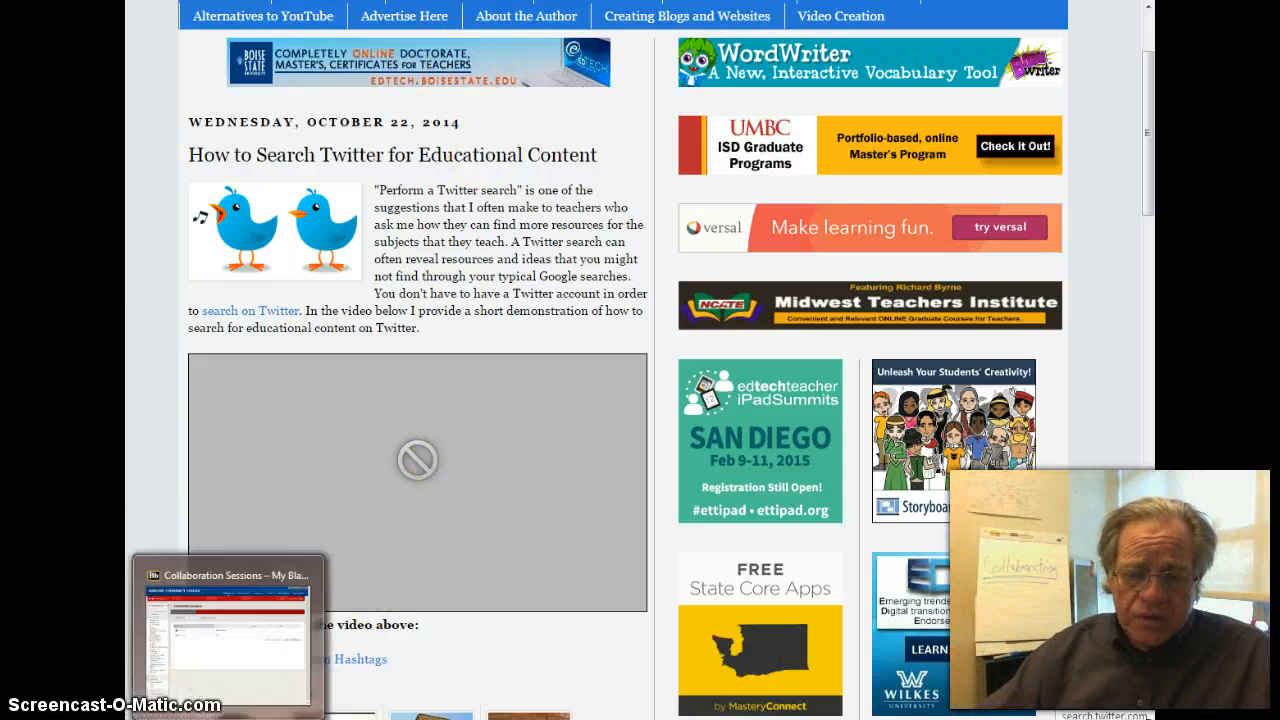
left_click(230, 719)
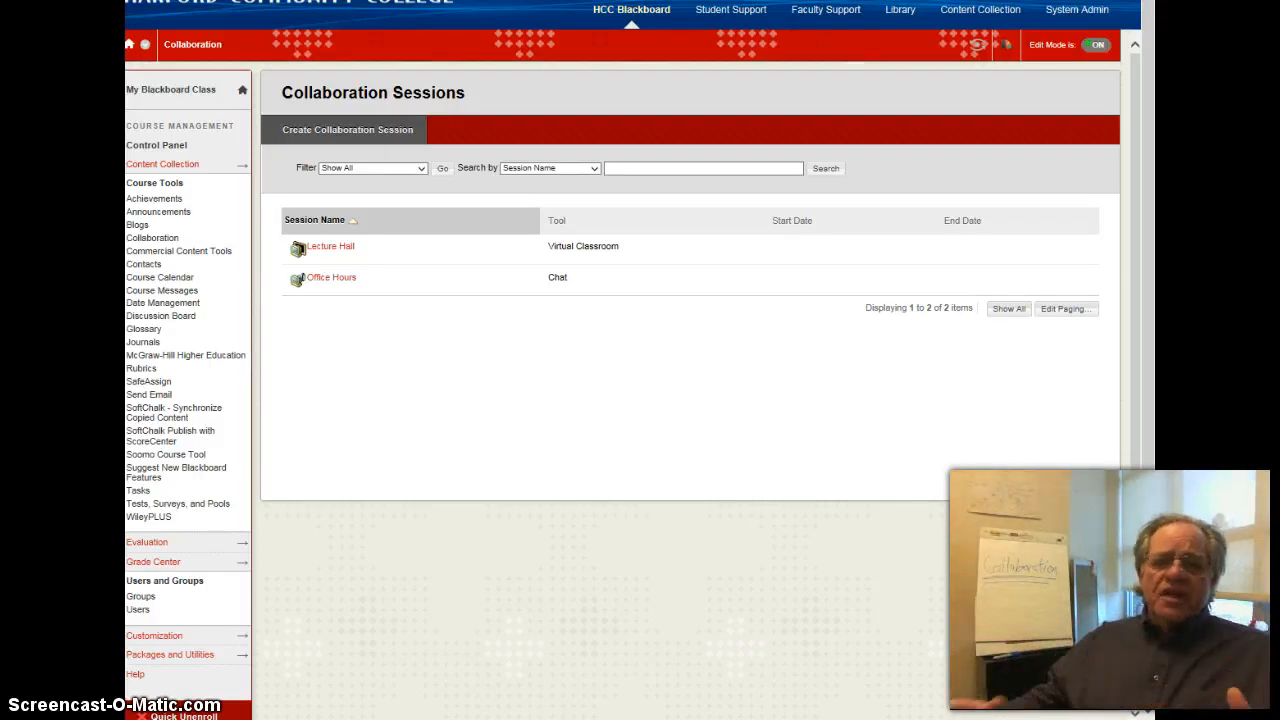
left_click(154, 183)
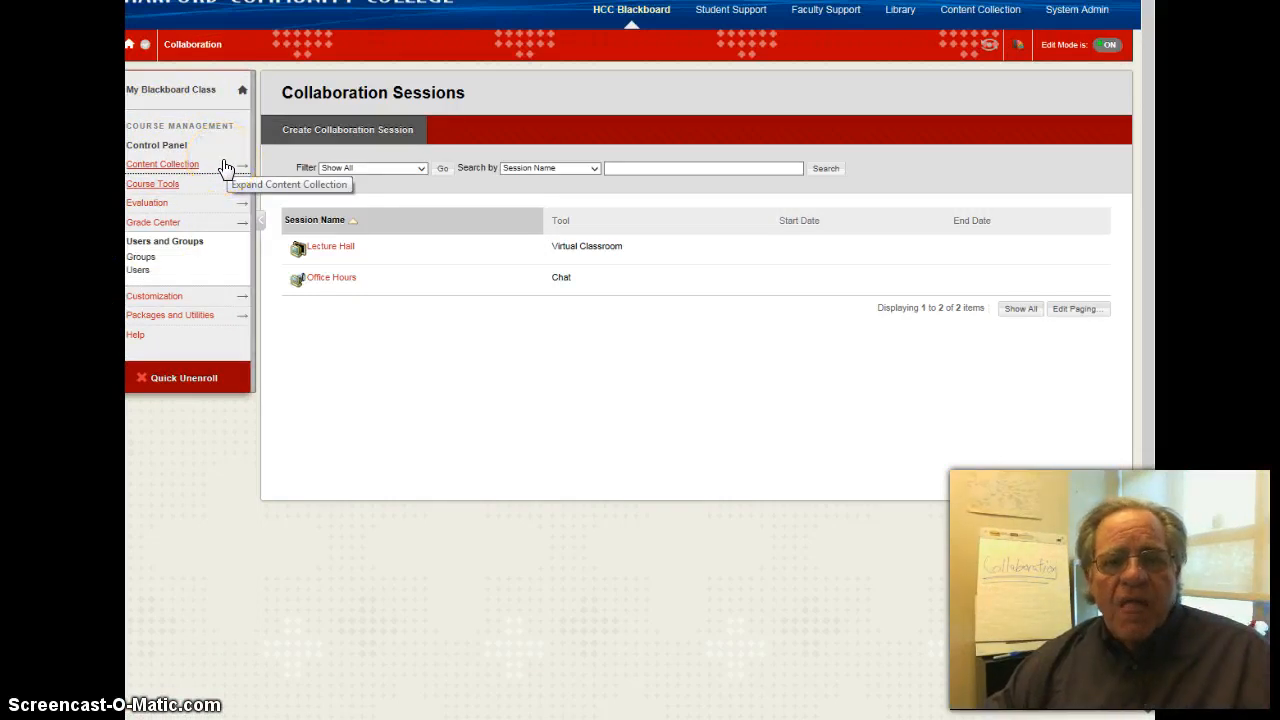
left_click(156, 192)
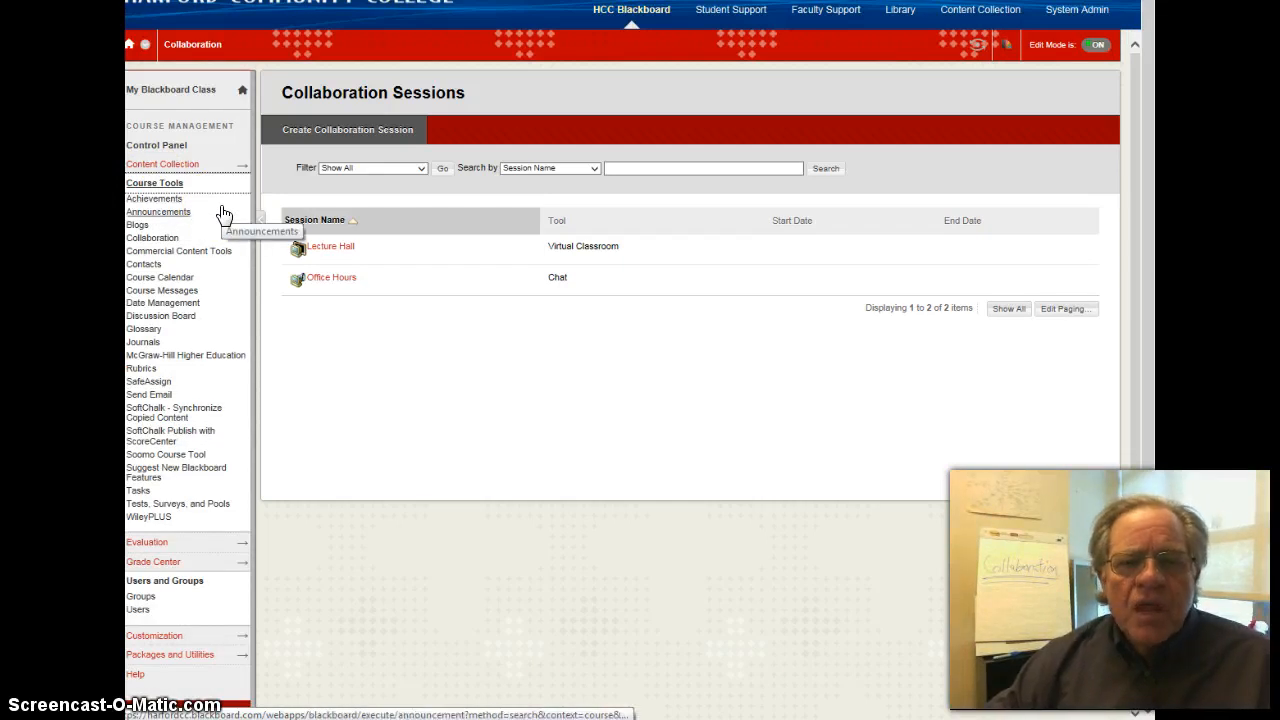
left_click(153, 240)
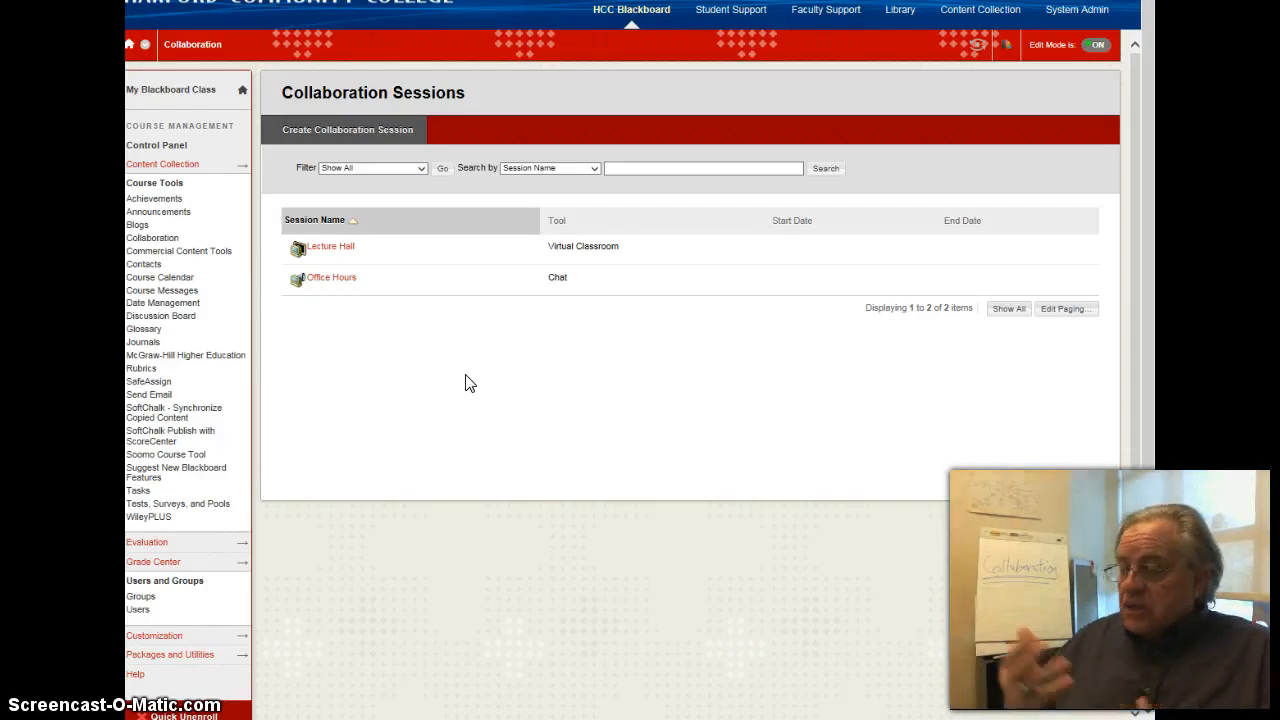
- Create a collaboration session named "Assignment 1" that uses the Virtual Classroom tool
left_click(370, 133)
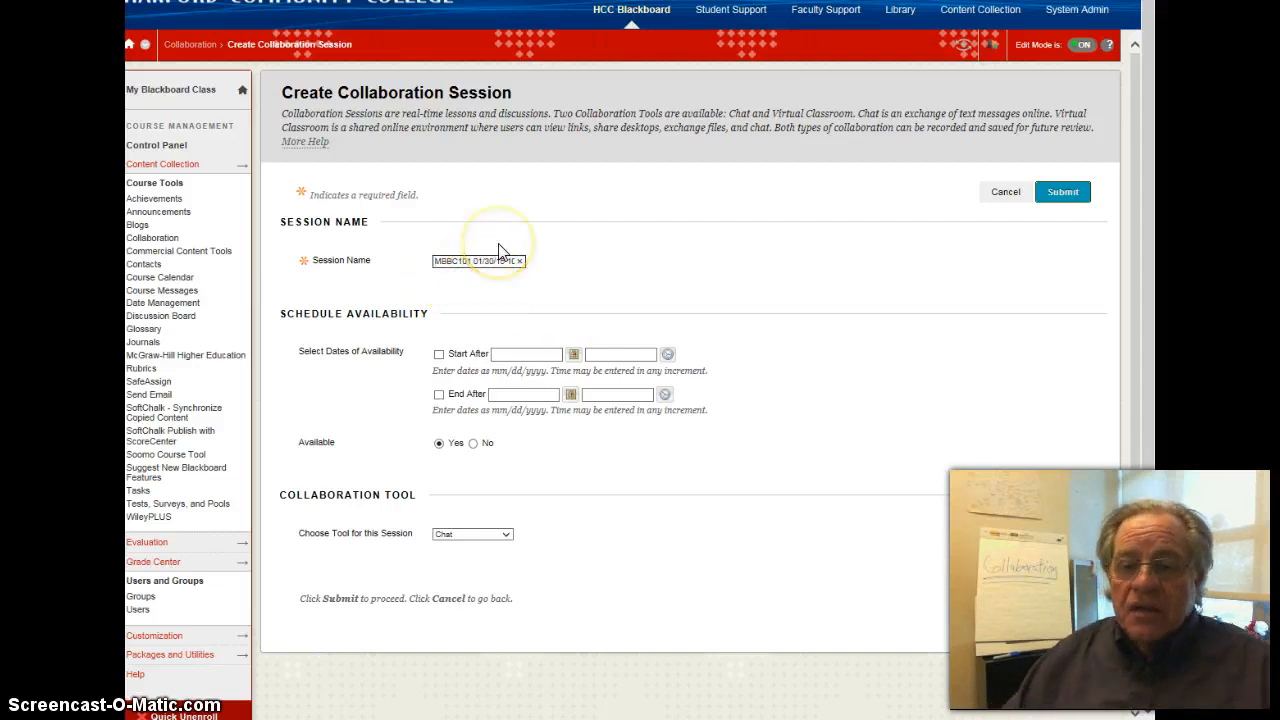
key("Delete")
key("Delete")
key("Delete")
key("Delete")
key("Delete")
key("Delete")
key("Delete")
key("Delete")
key("Delete")
key("Delete")
key("Delete")
key("Delete")
key("Delete")
key("Delete")
key("Delete")
key("Delete")
key("Delete")
key("Delete")
key("Delete")
key("Delete")
key("Delete")
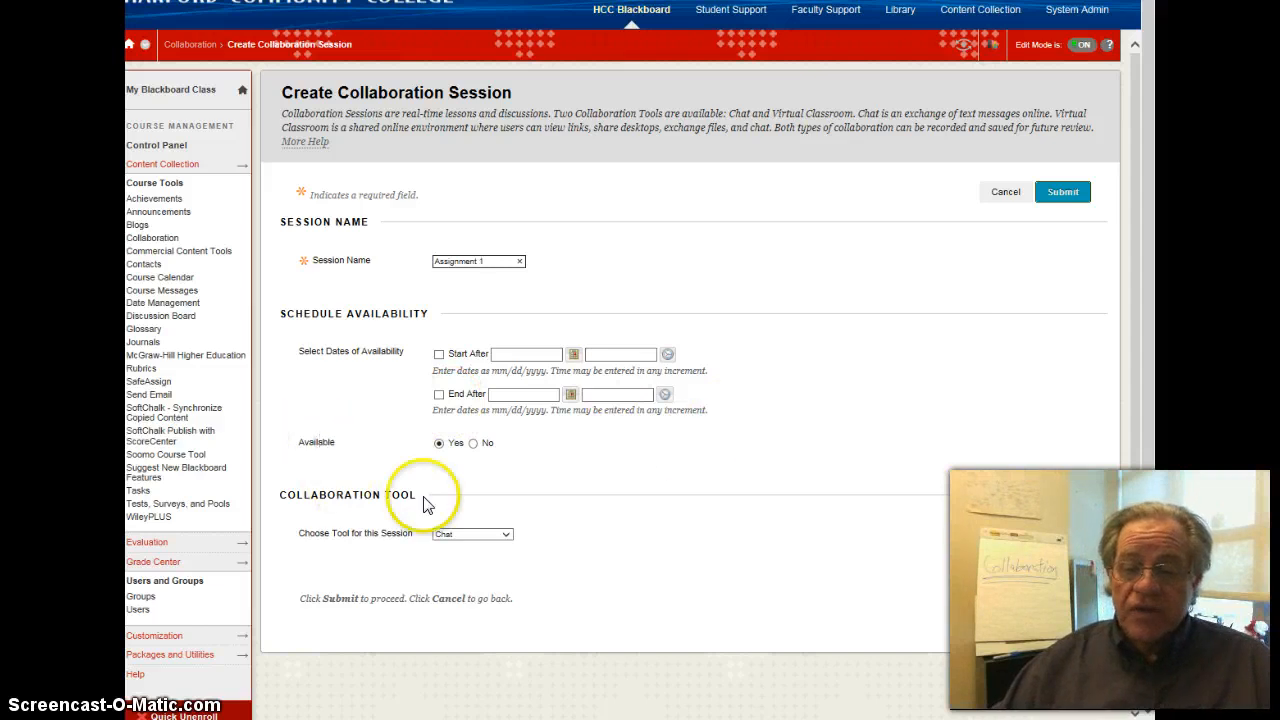
left_click(507, 535)
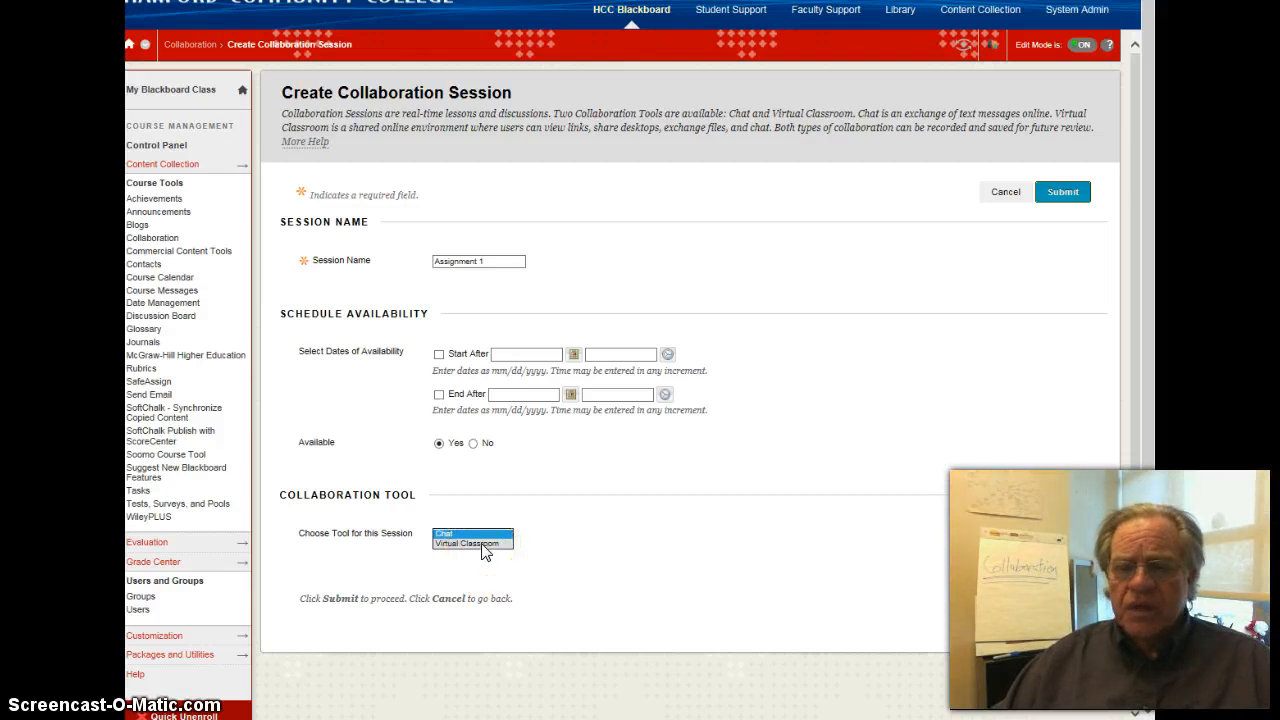
left_click(483, 546)
left_click(1059, 617)
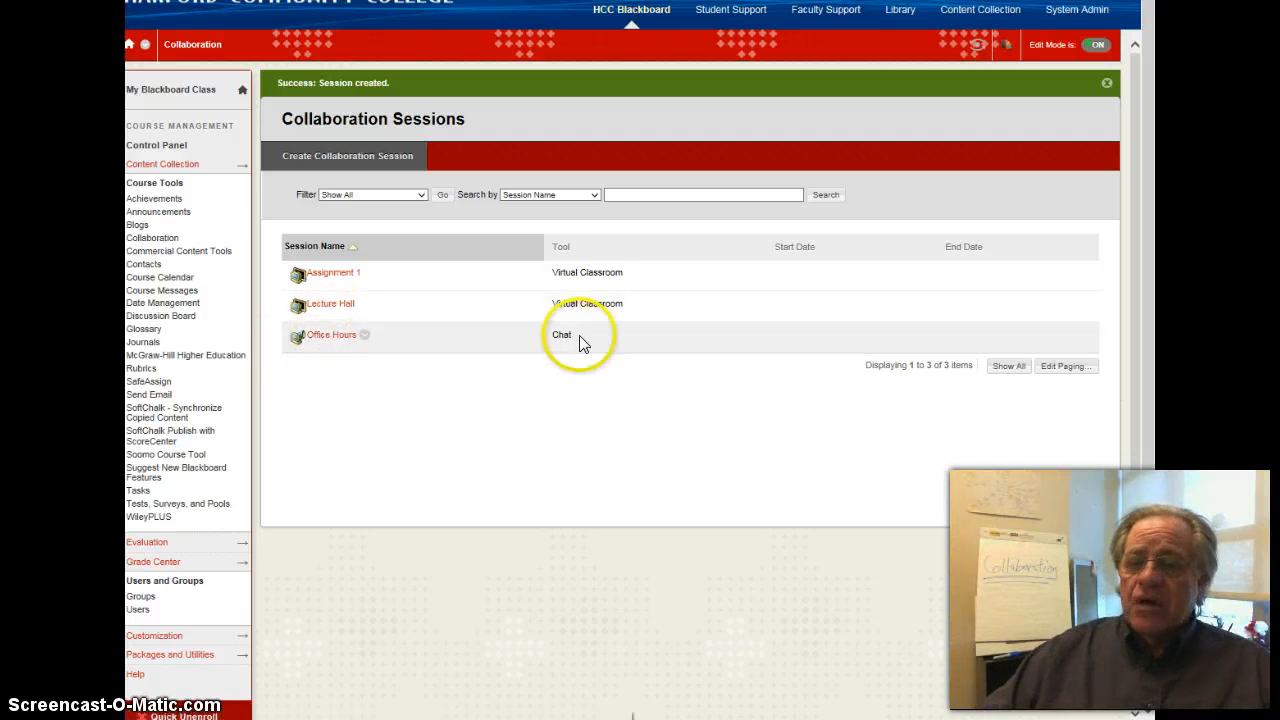
- Launch the Office Hours chat session and allow the Blackboard Java application to run
left_click(331, 340)
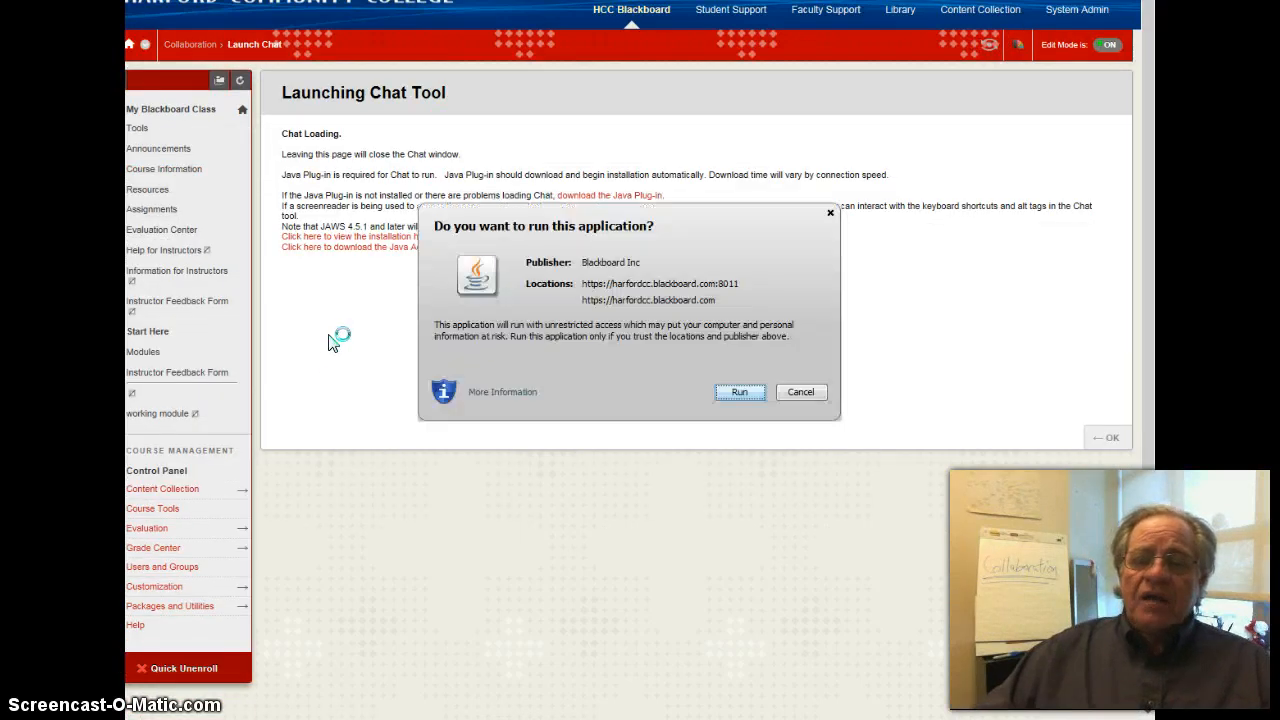
left_click(336, 338)
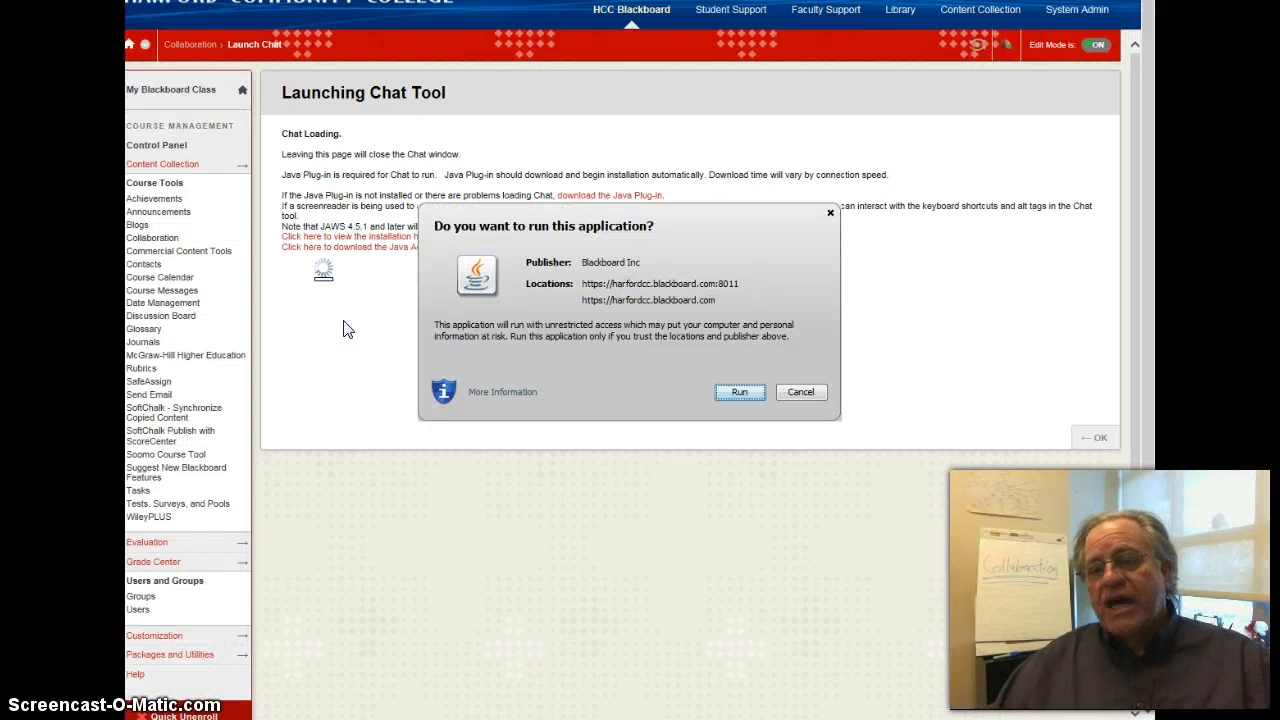
left_click(739, 392)
left_click(191, 490)
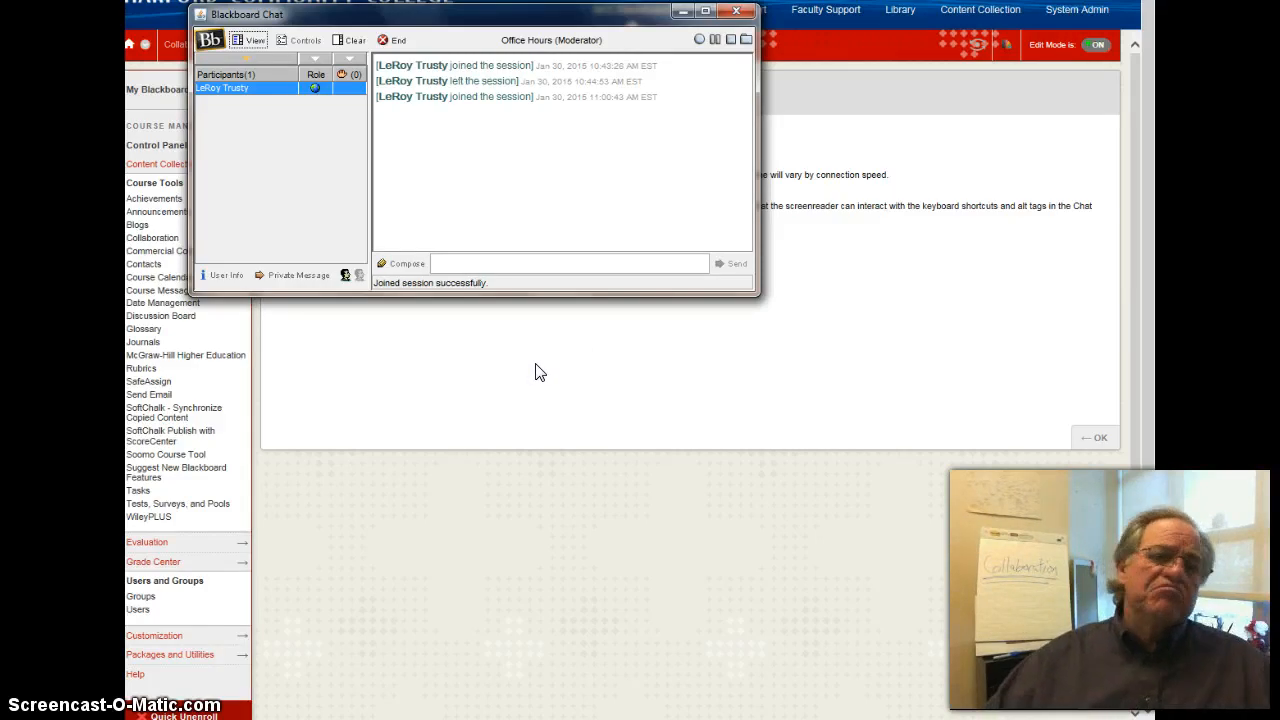
- Send the message "test" to the Office Hours chat
left_click(467, 262)
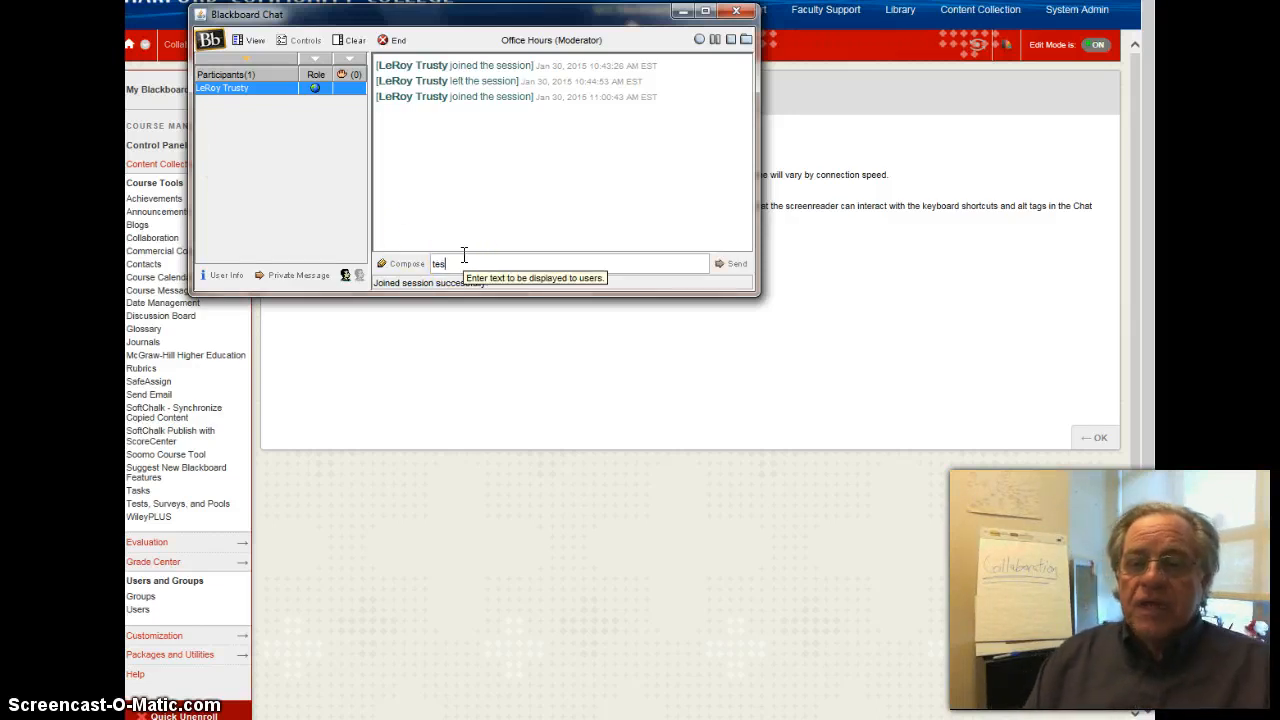
key("Return")
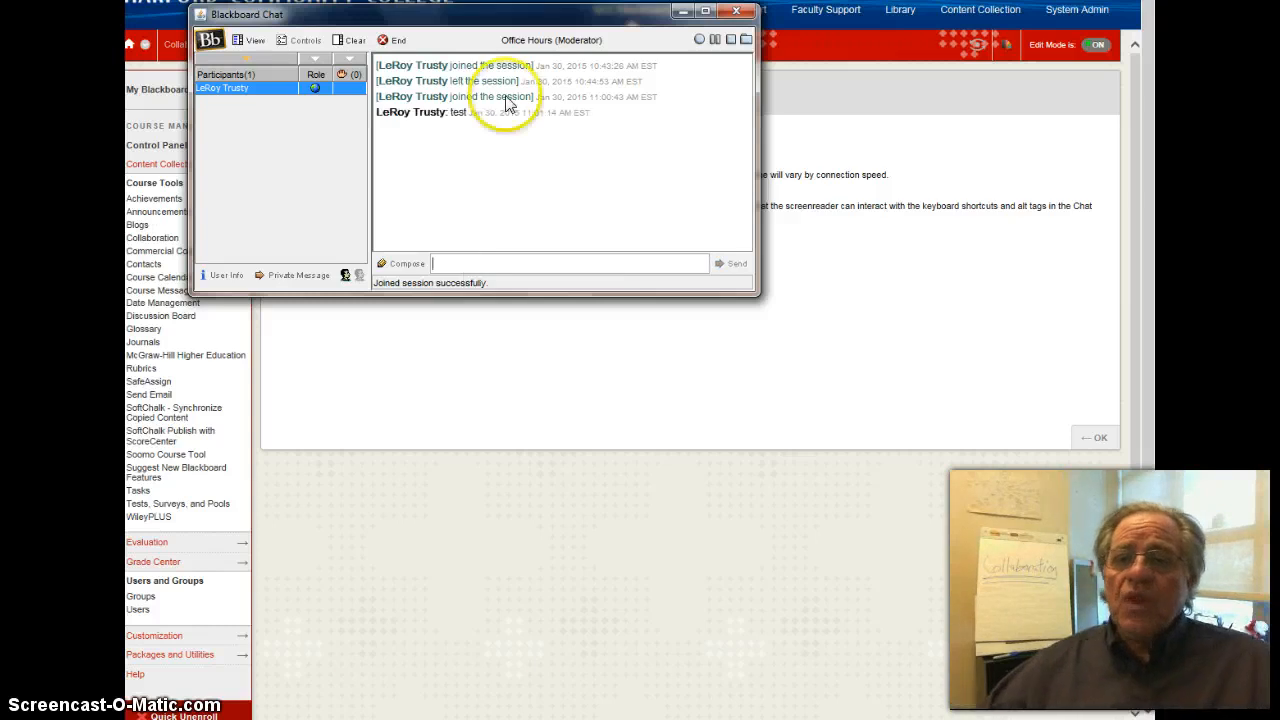
left_click(465, 261)
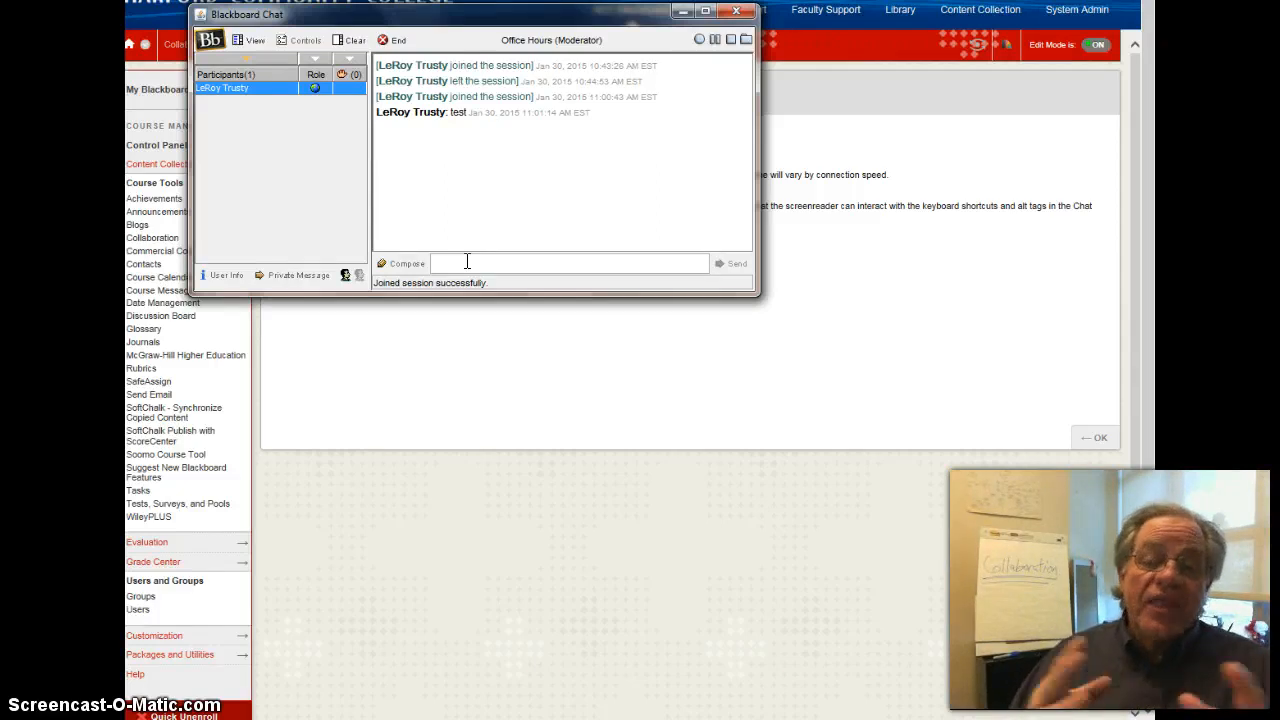
left_click(466, 262)
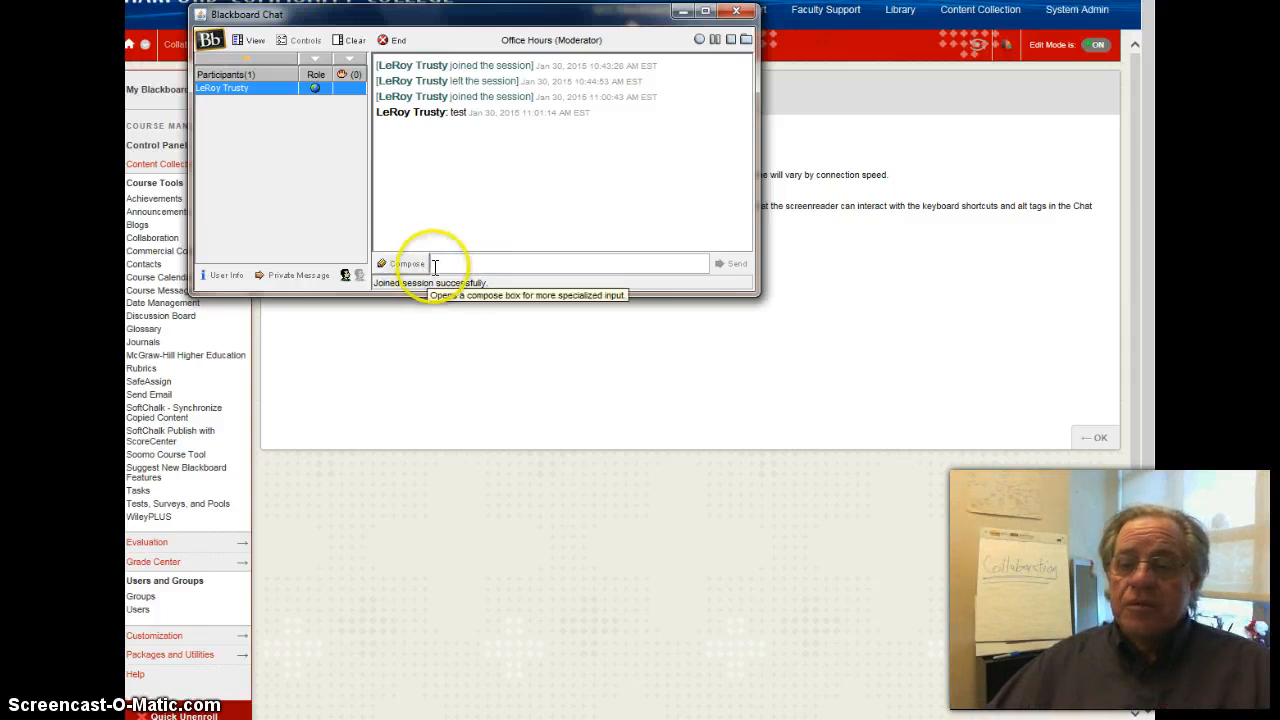
left_click(456, 262)
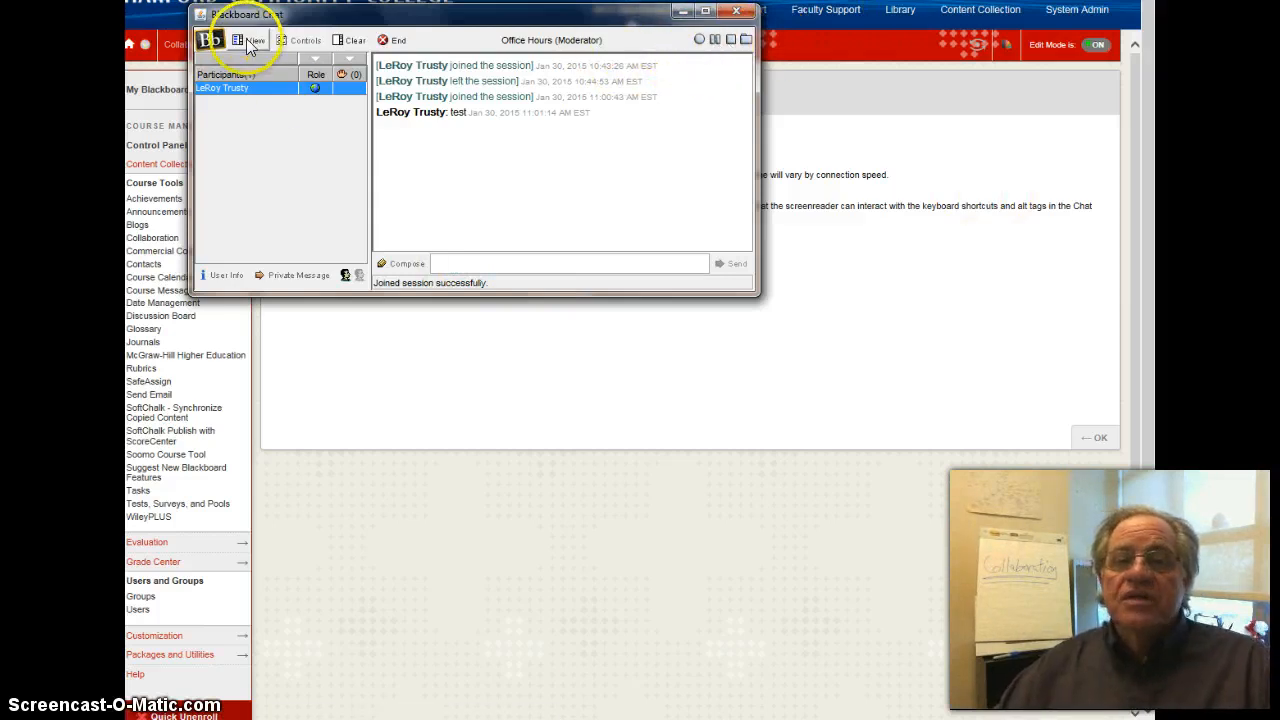
- Start recording the chat under the suggested name and send the message "test again"
left_click(700, 42)
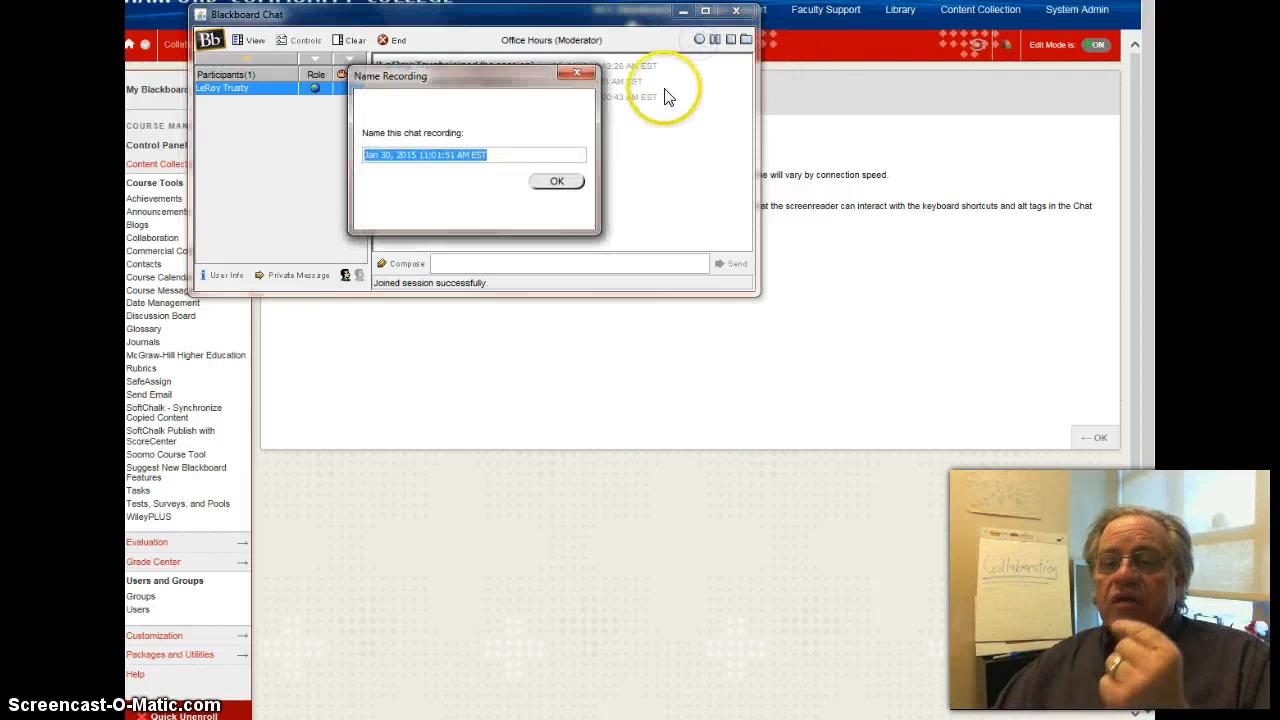
left_click(560, 181)
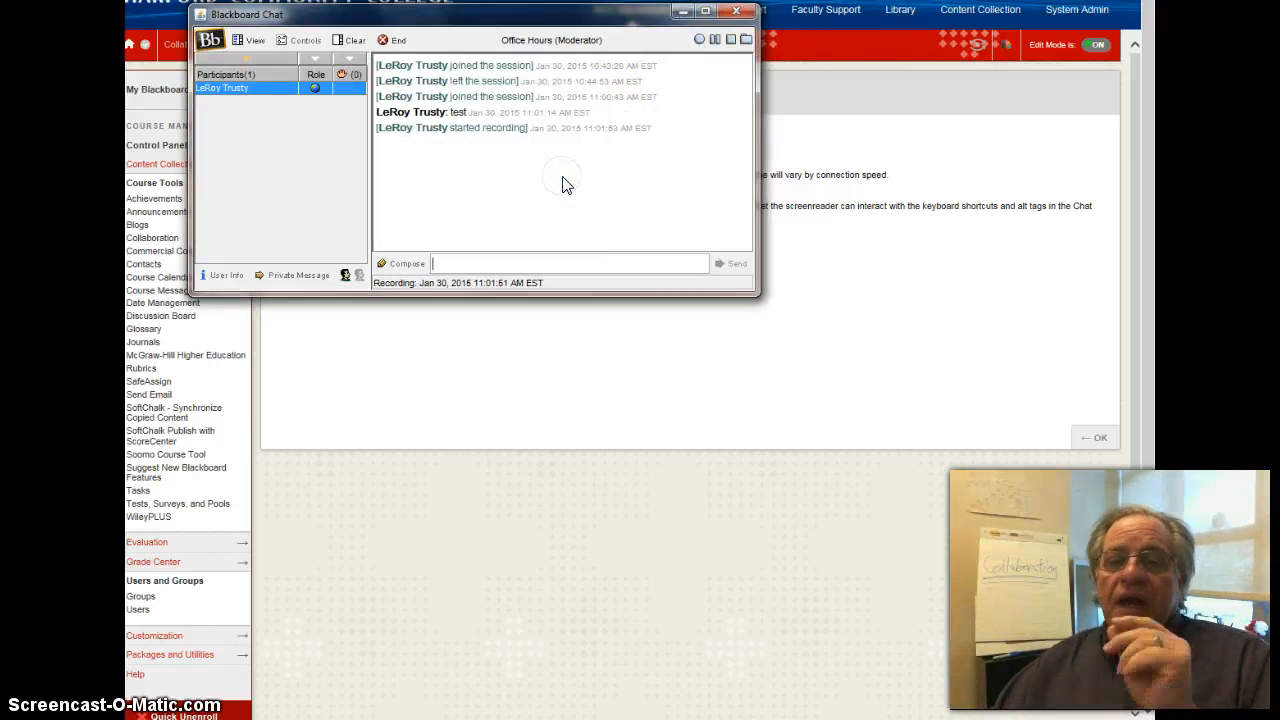
left_click(544, 205)
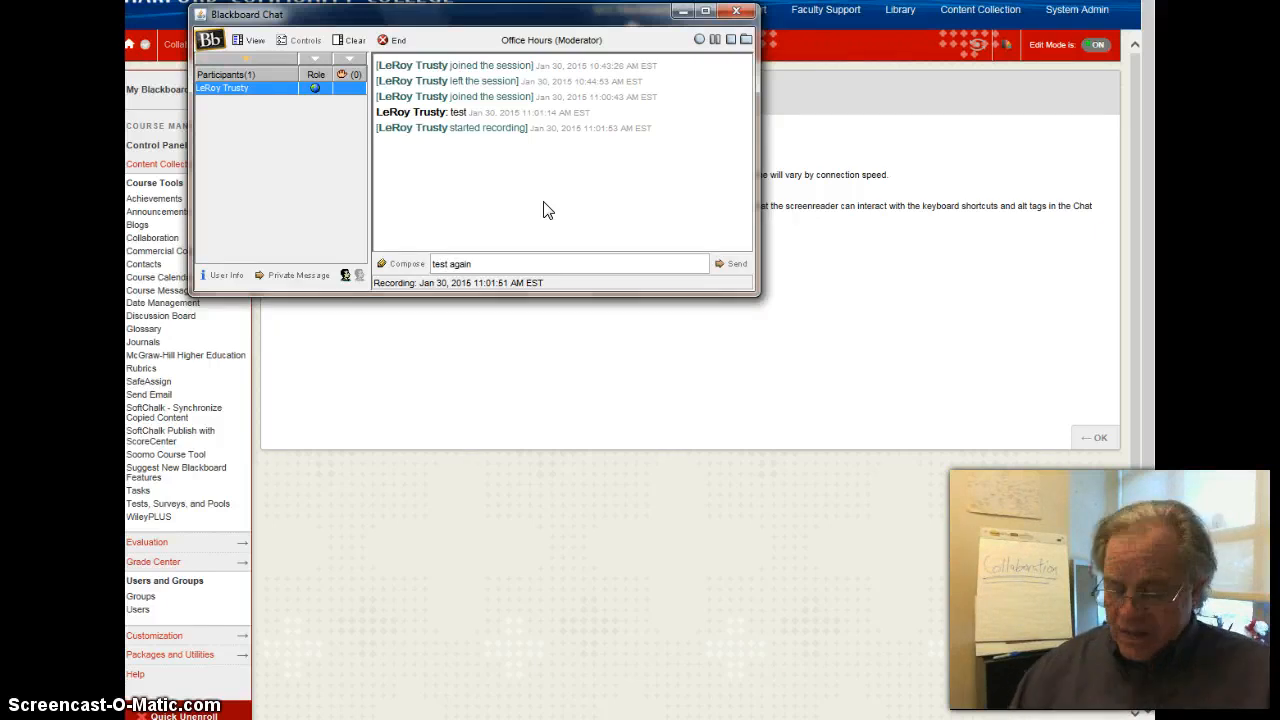
key("Return")
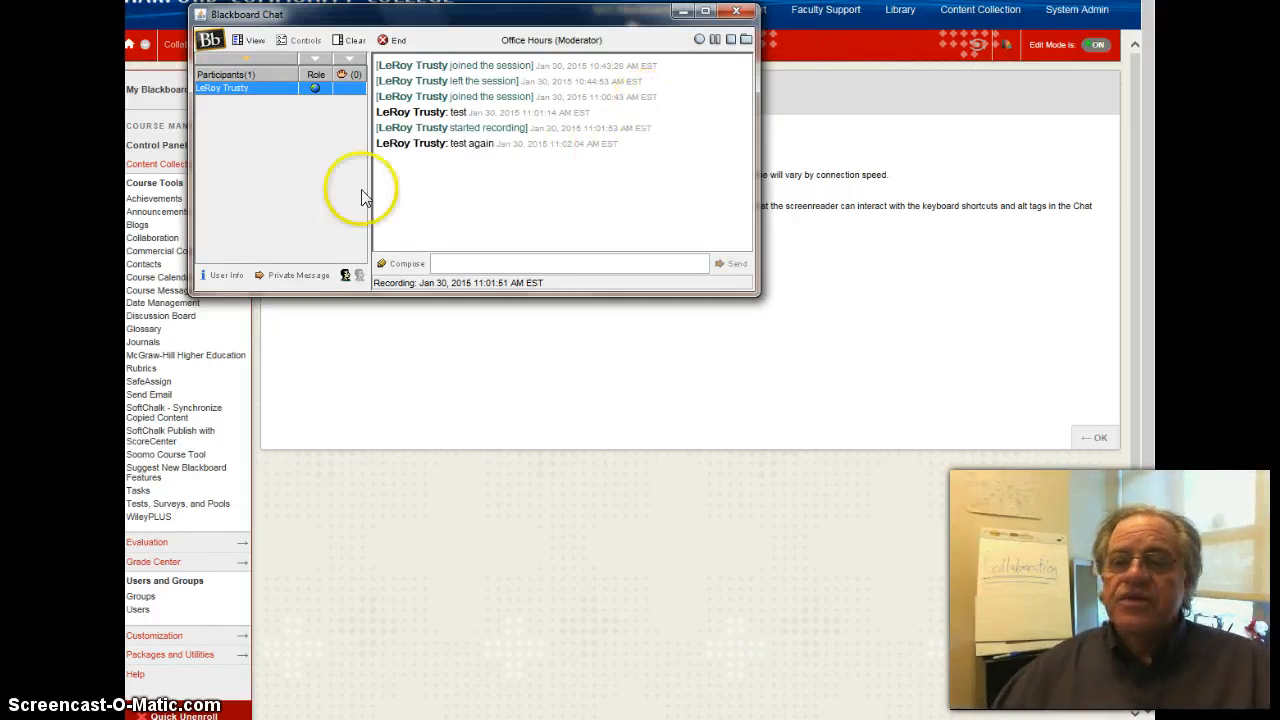
- Pause the chat recording, resume it and stop it
left_click(715, 39)
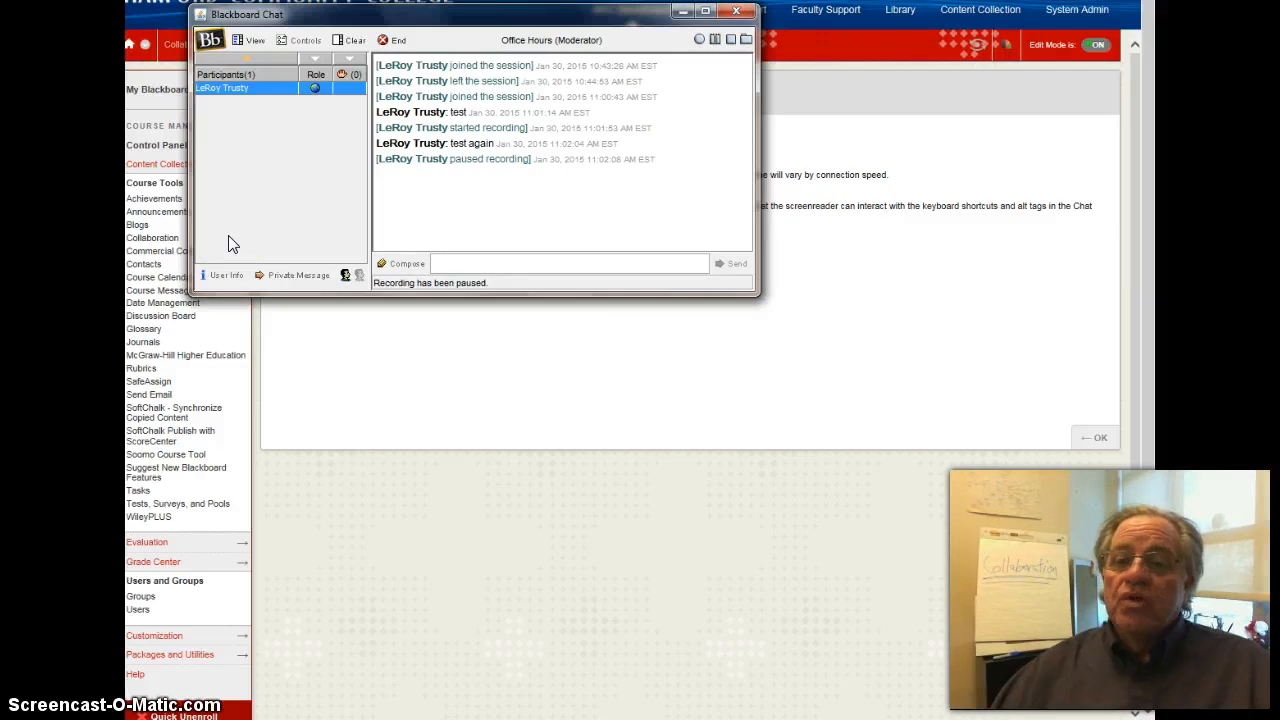
left_click(699, 41)
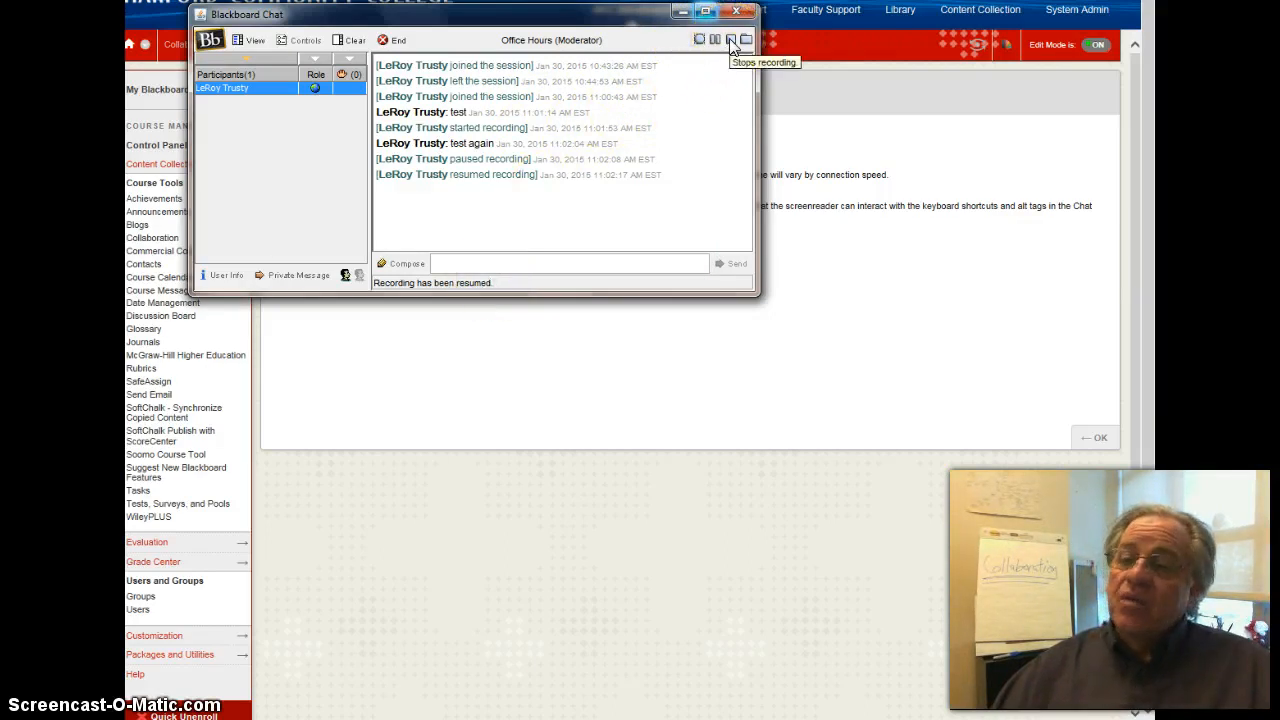
left_click(729, 40)
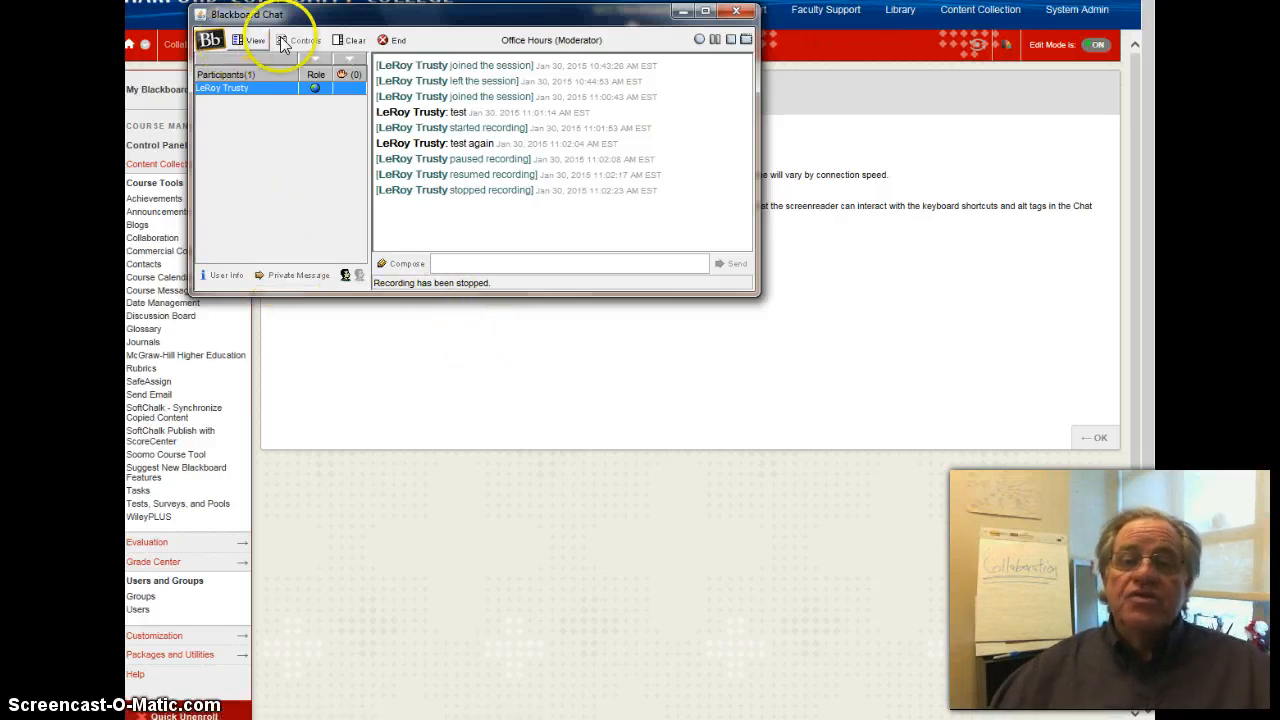
- Review the private messaging display options and the session's user access rights without changing them
left_click(250, 42)
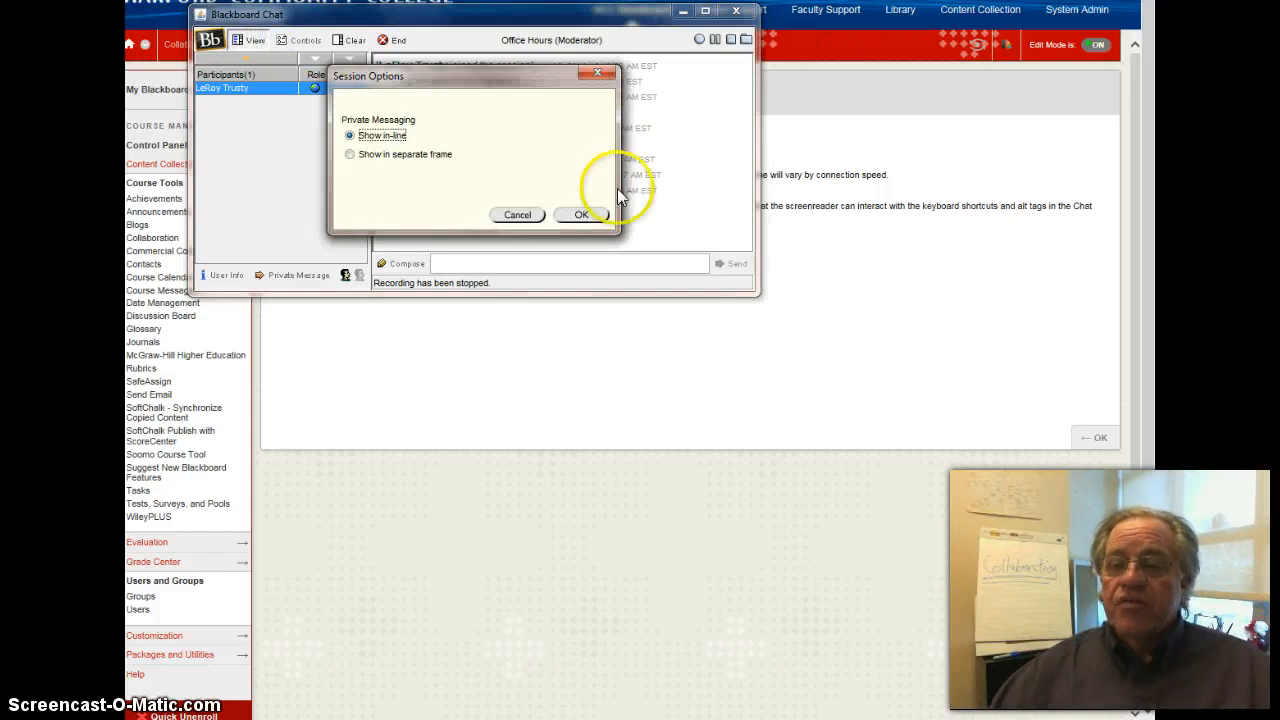
left_click(523, 215)
left_click(305, 40)
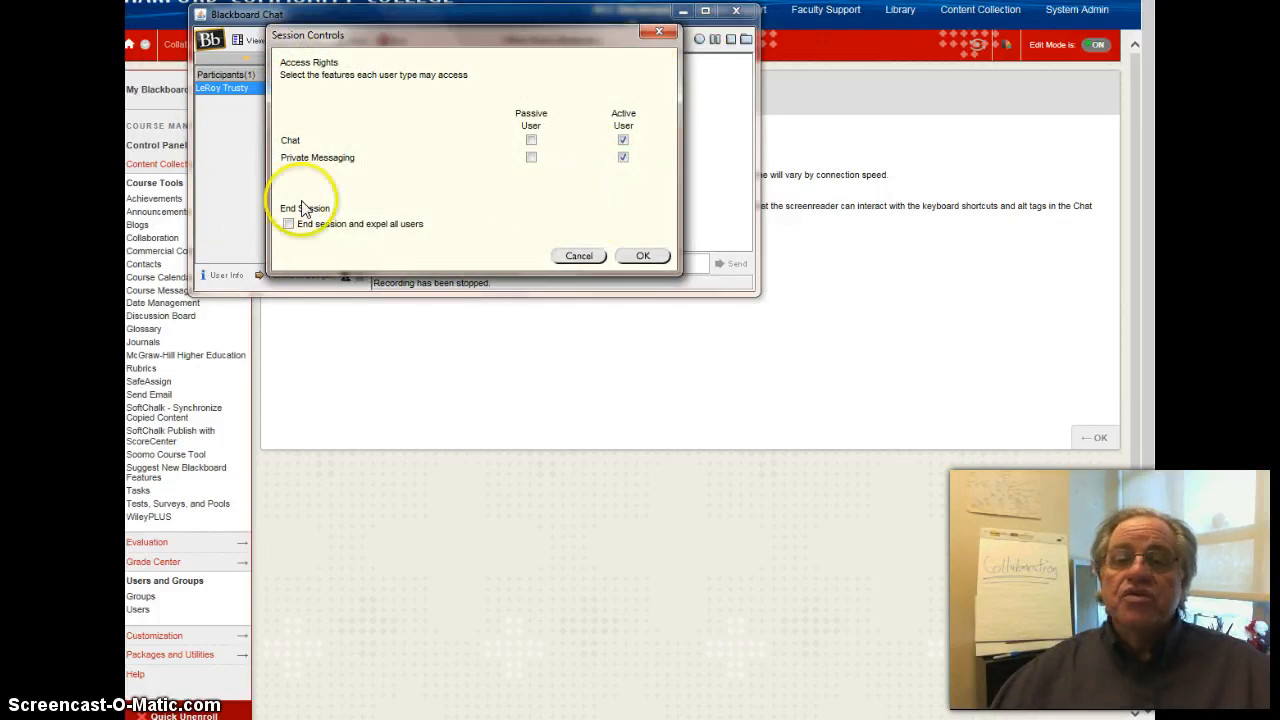
left_click(577, 256)
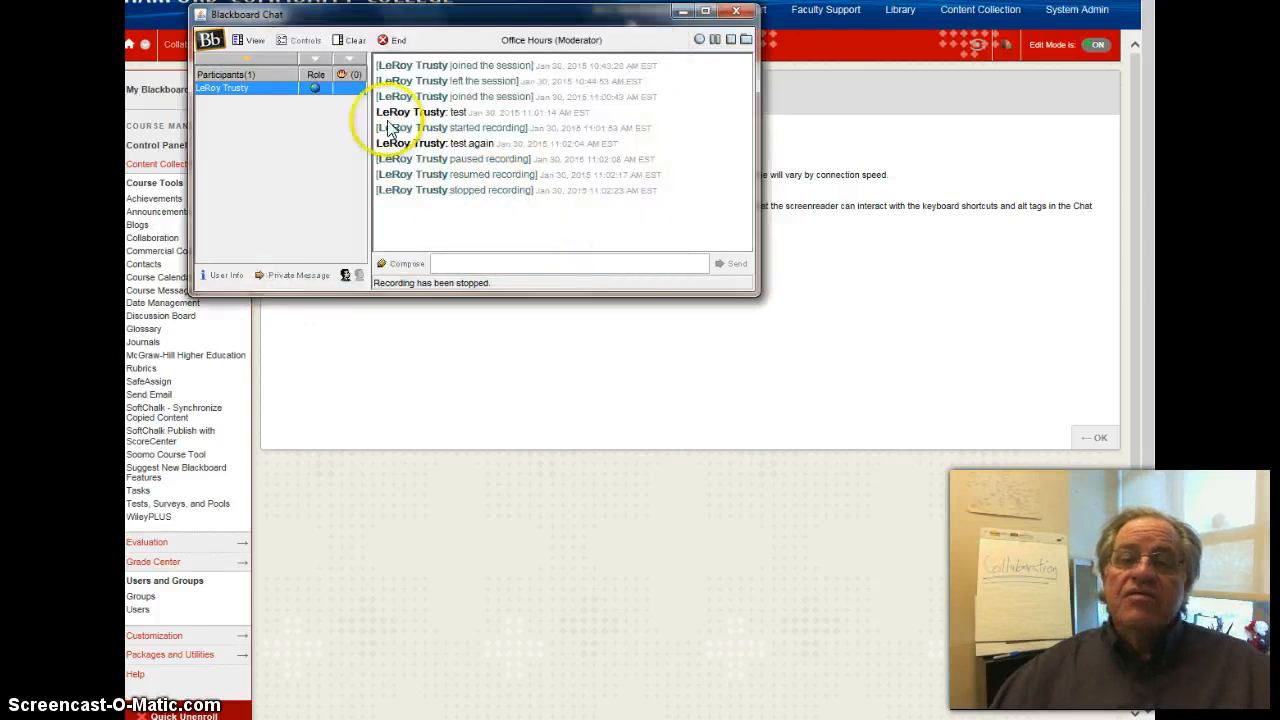
- Clear the chat display for all users
left_click(354, 42)
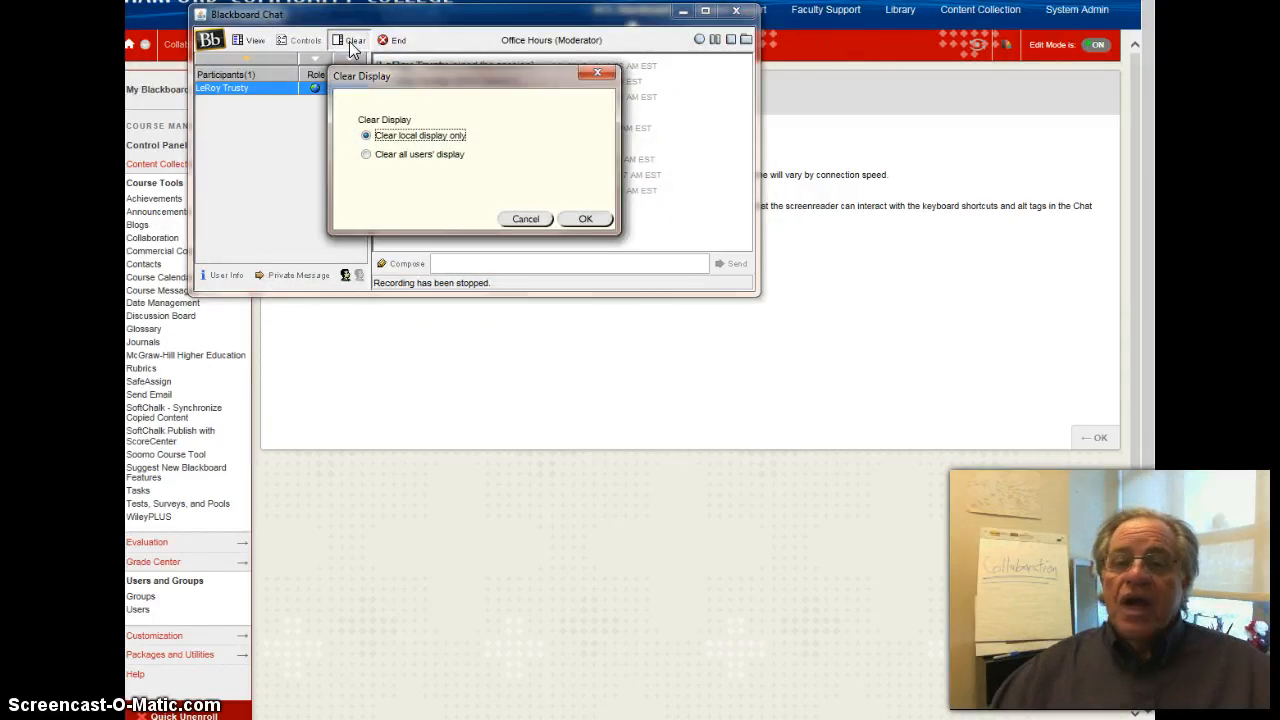
left_click(363, 154)
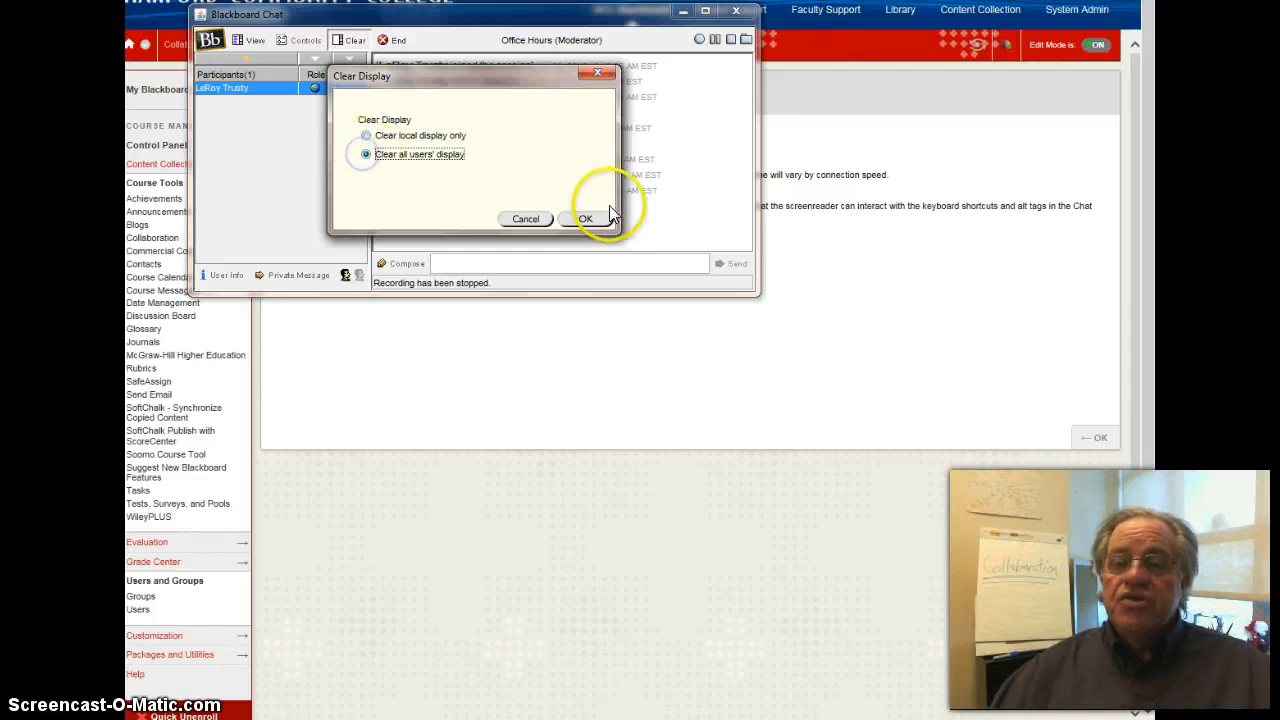
left_click(586, 218)
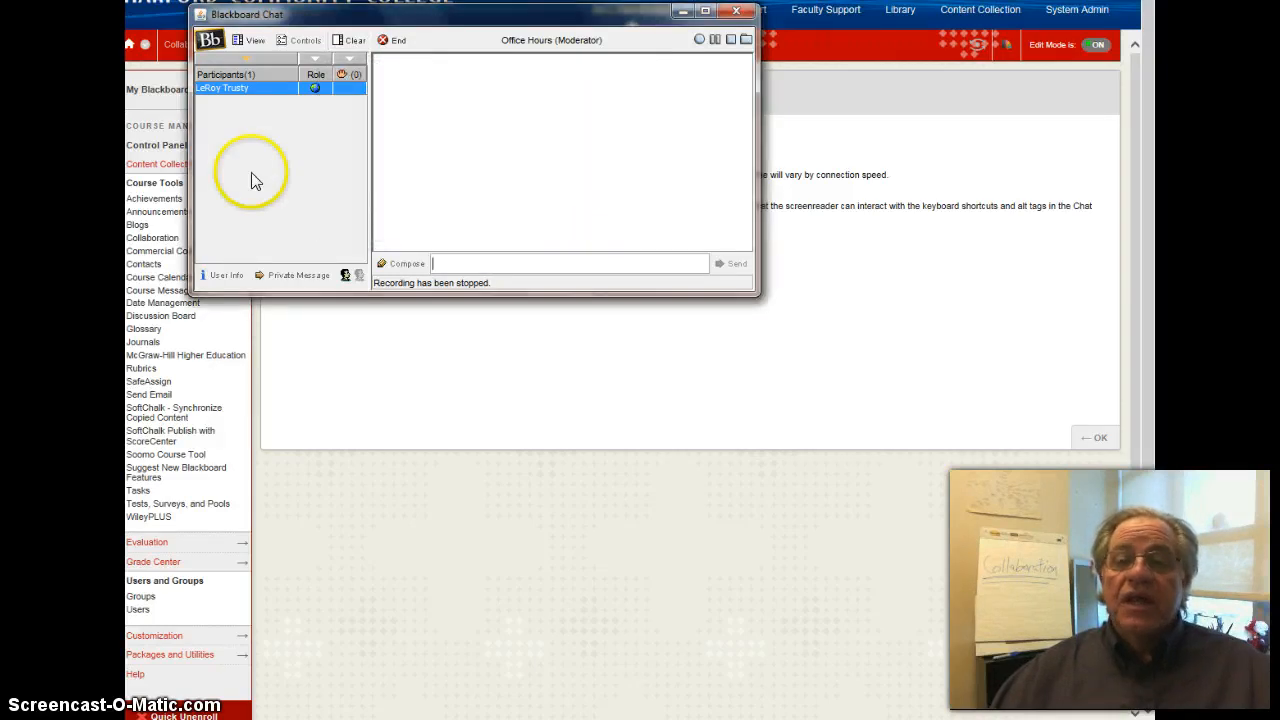
- End the Office Hours chat session for all users and close the chat window
left_click(397, 40)
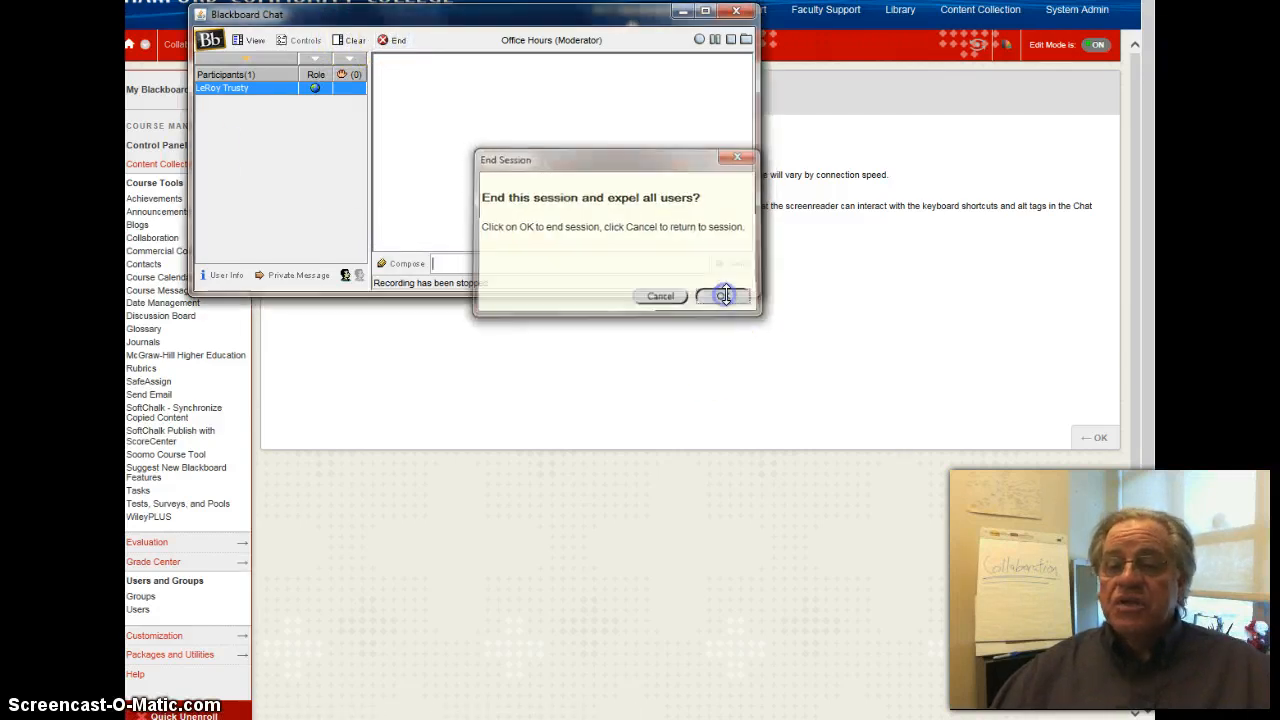
left_click(725, 295)
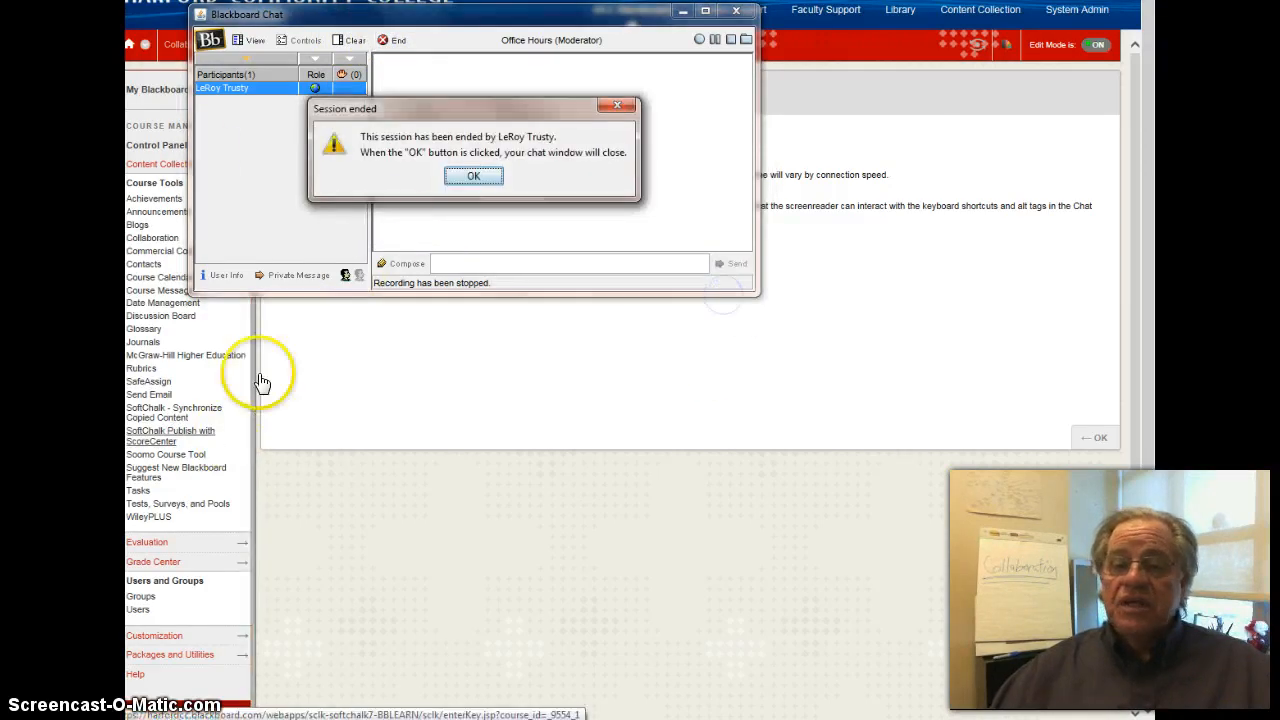
left_click(474, 176)
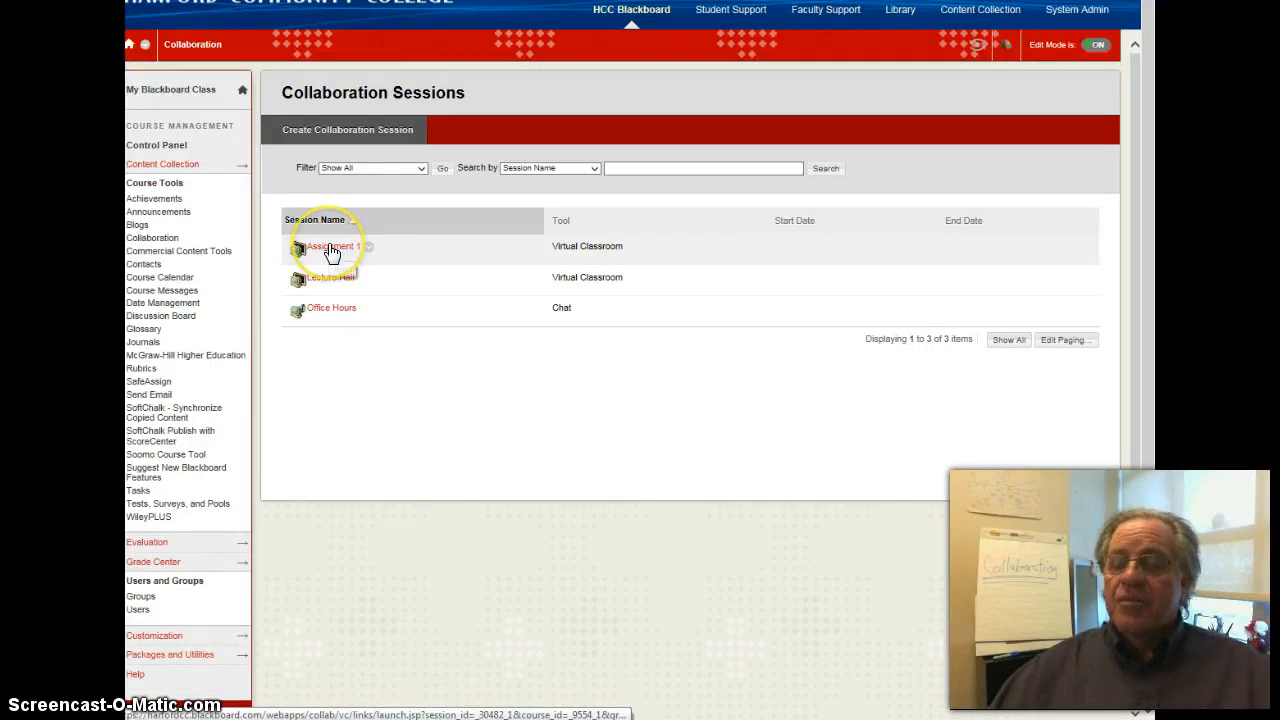
- Launch the Assignment 1 Virtual Classroom and draw one large and one small blue rectangle on the whiteboard
left_click(331, 248)
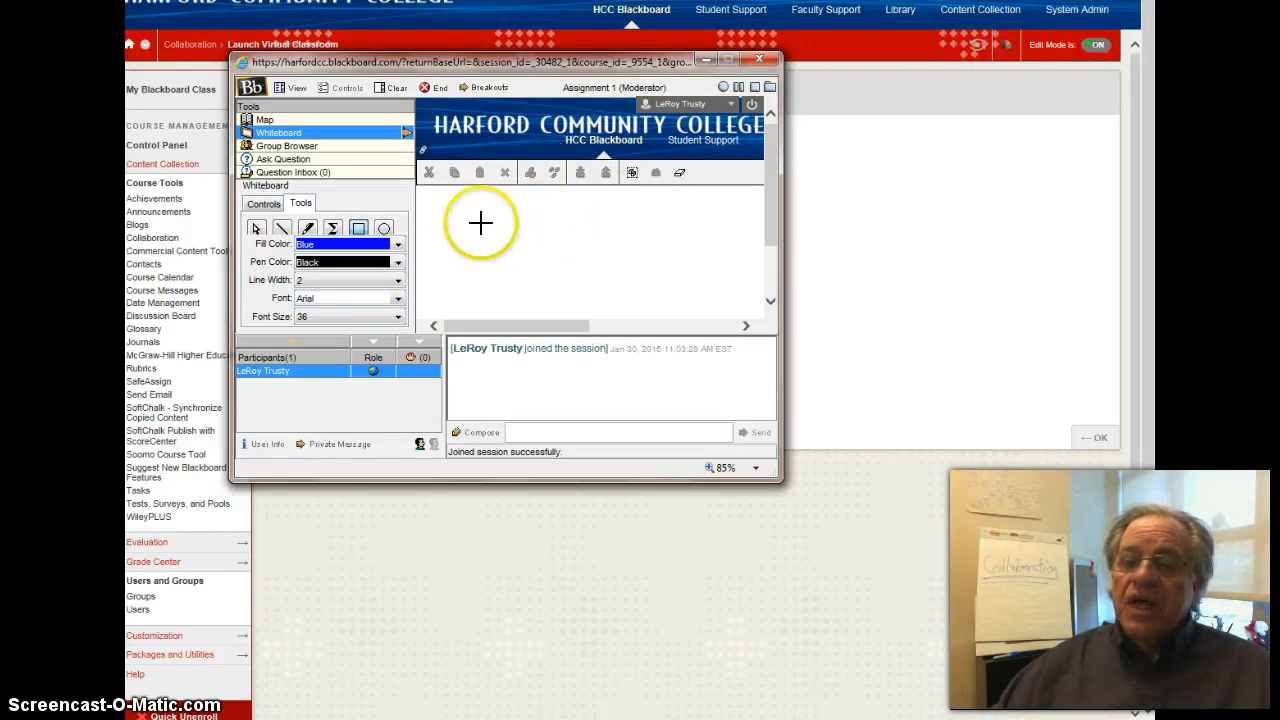
mouse_move(482, 211)
left_mouse_down()
mouse_move(637, 220)
mouse_move(654, 268)
left_mouse_up()
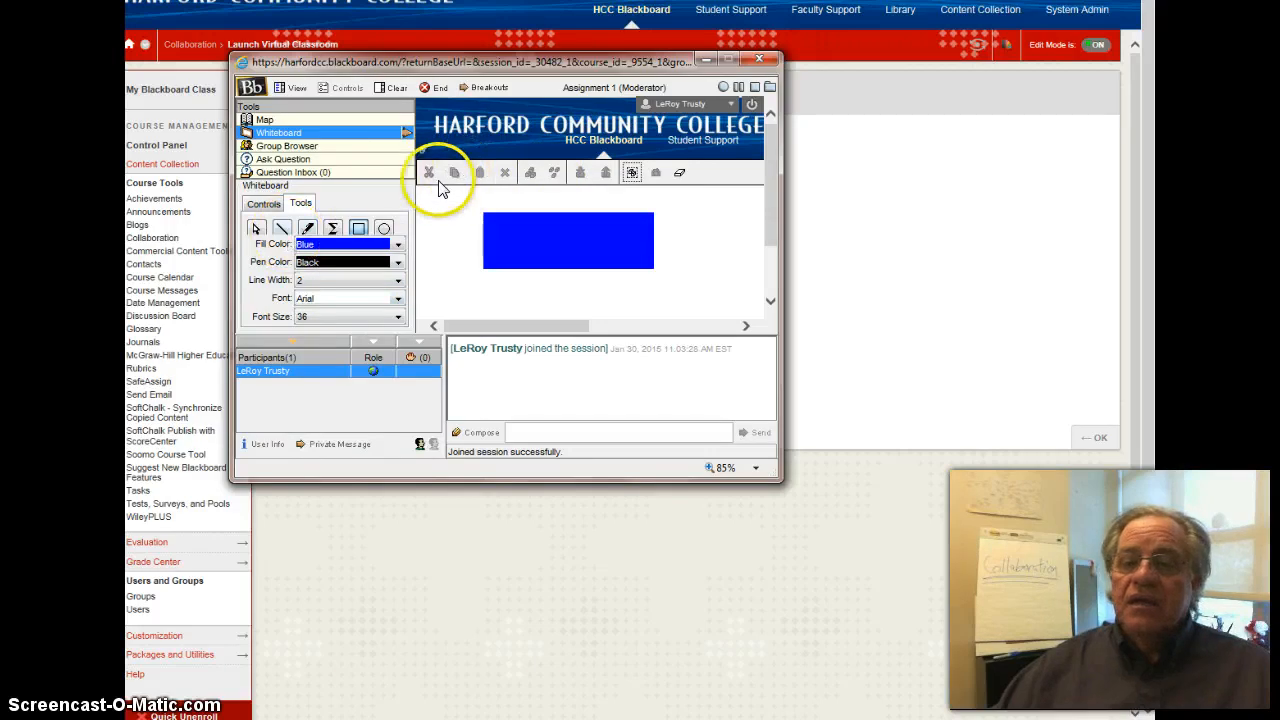
left_click_drag(450, 243, 462, 241)
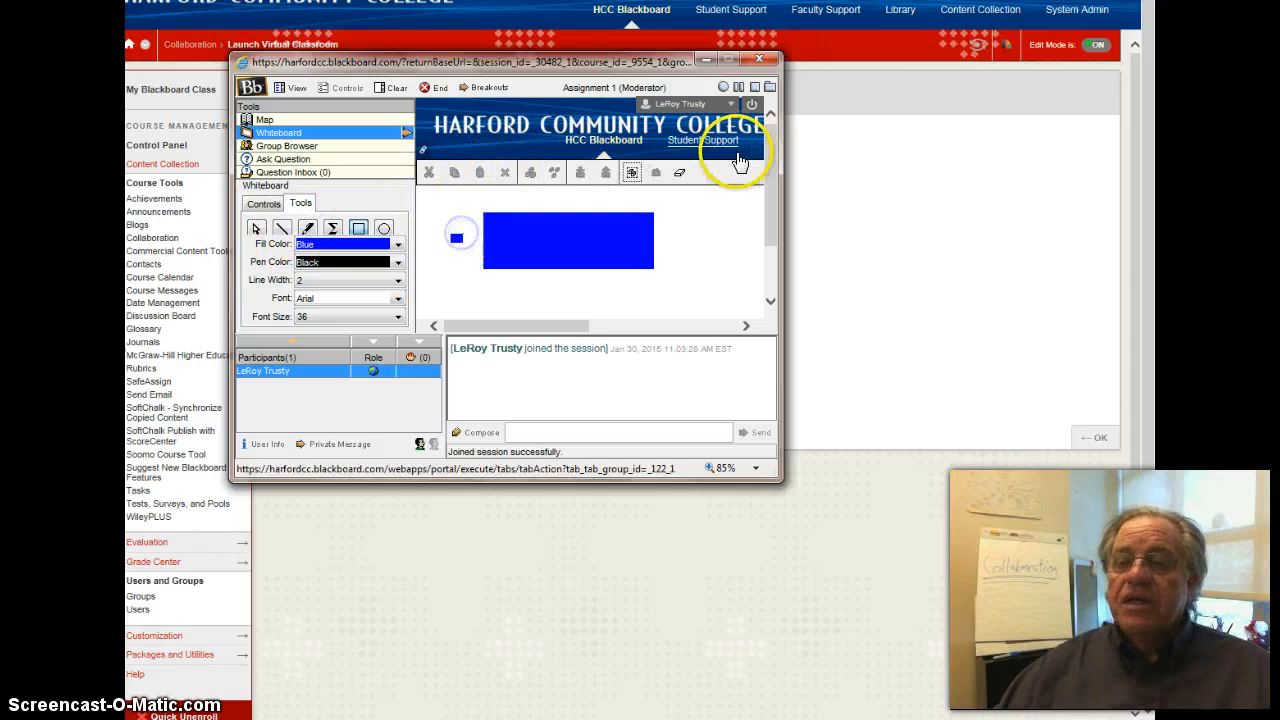
- Erase everything drawn on the whiteboard
left_click(679, 172)
left_click(828, 424)
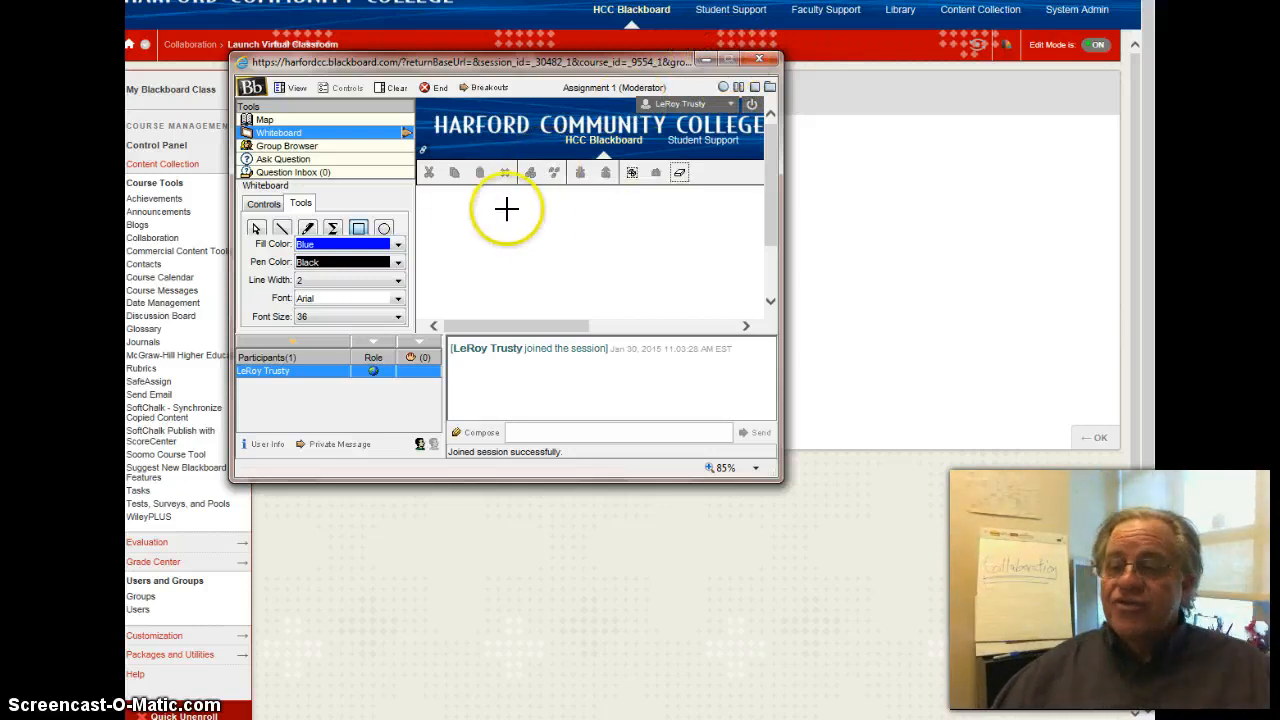
- Send the message "test" in the Assignment 1 classroom chat
left_click_drag(768, 165, 786, 229)
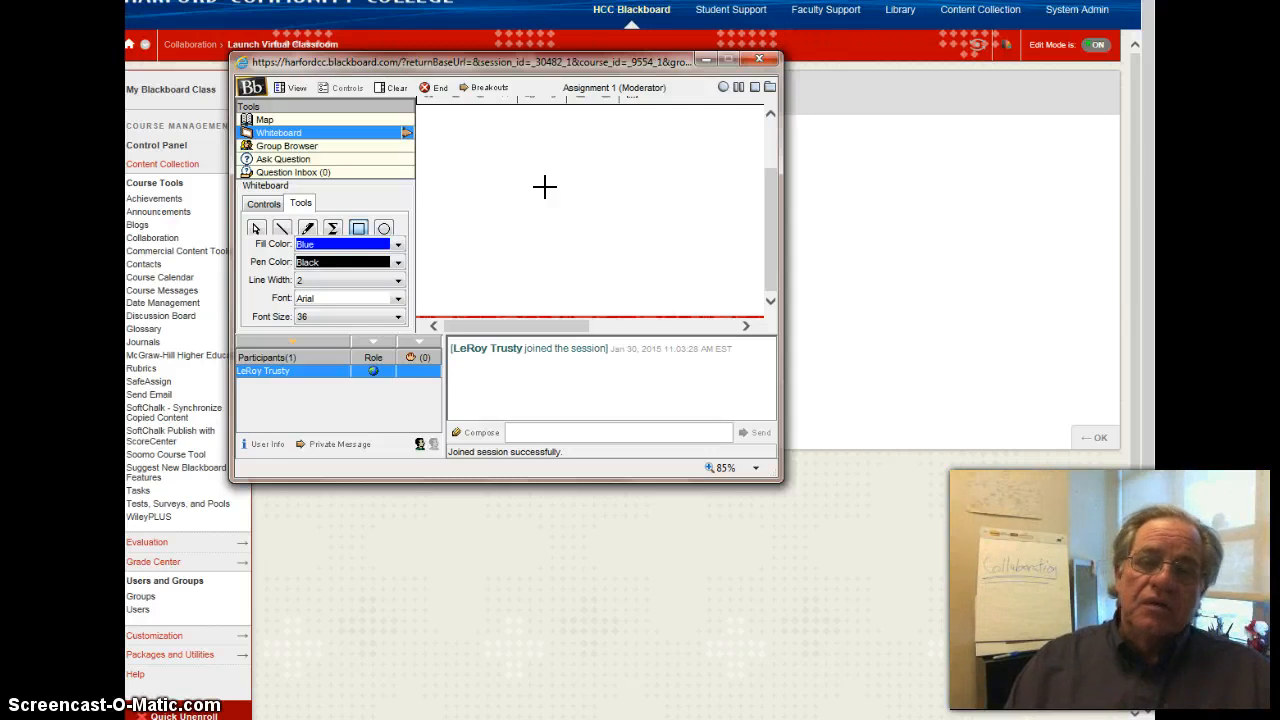
left_click(603, 433)
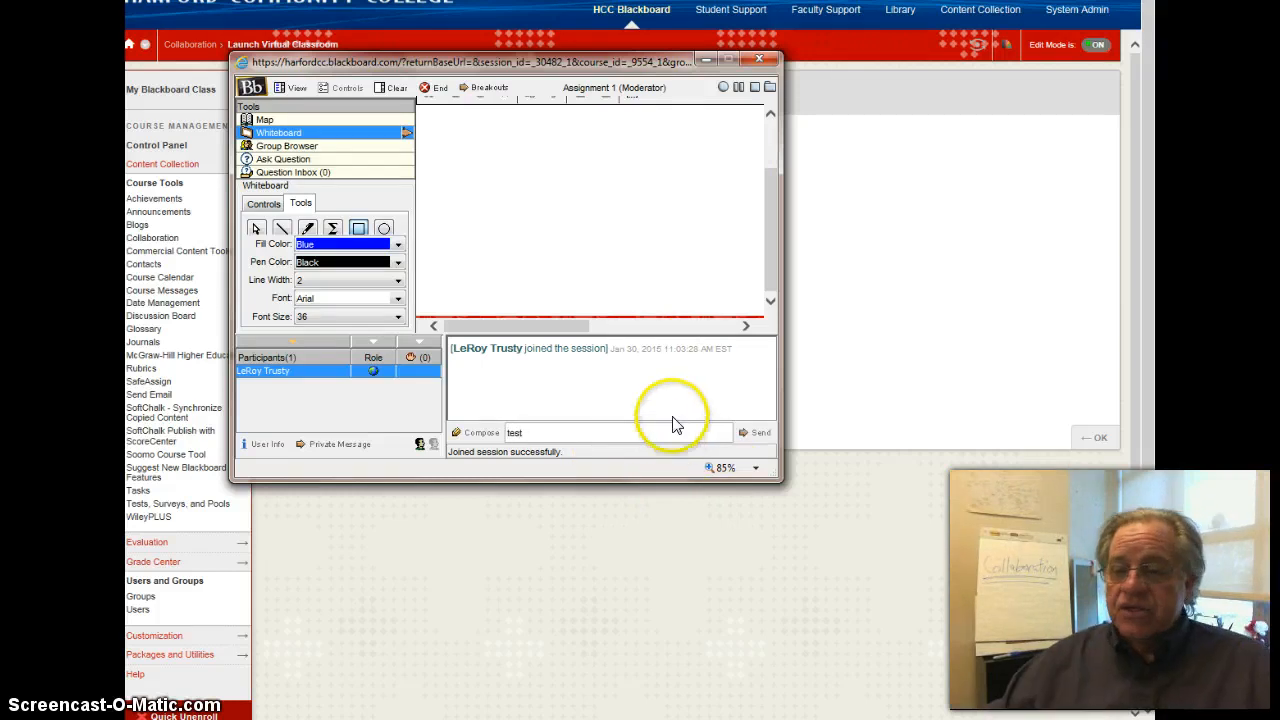
left_click(754, 432)
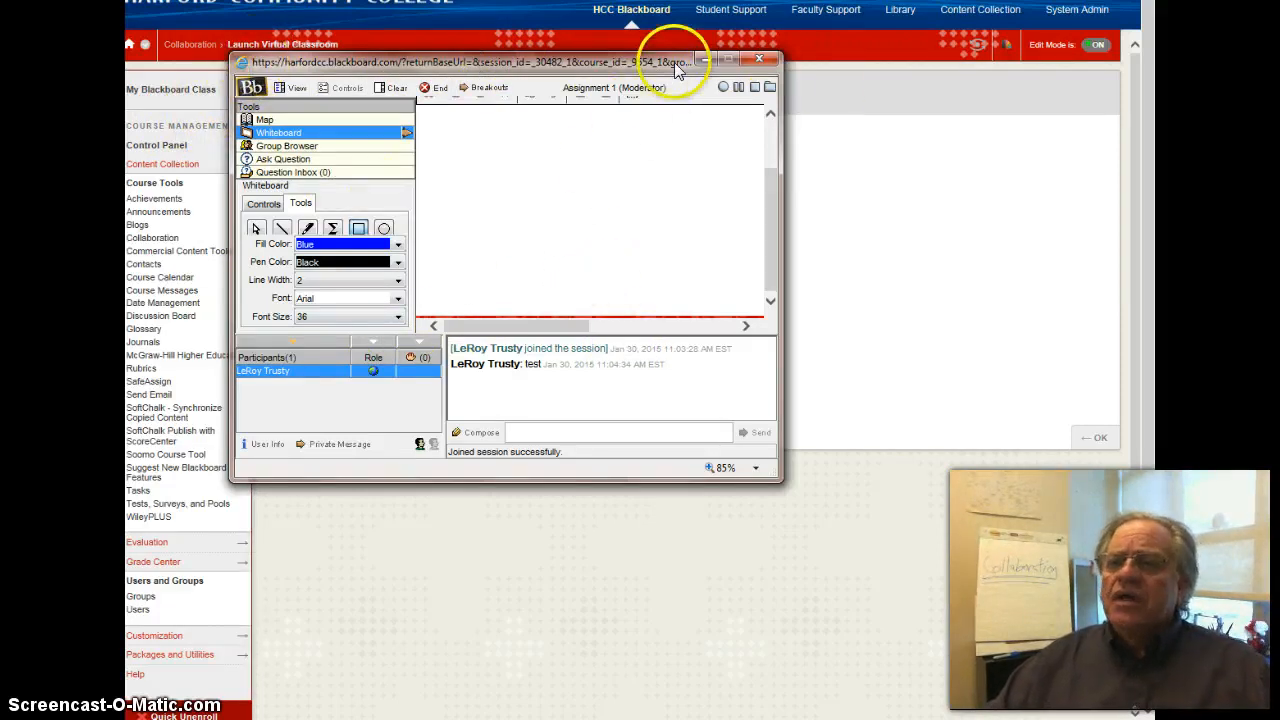
- Minimize the Virtual Classroom window and restore it
left_click(706, 60)
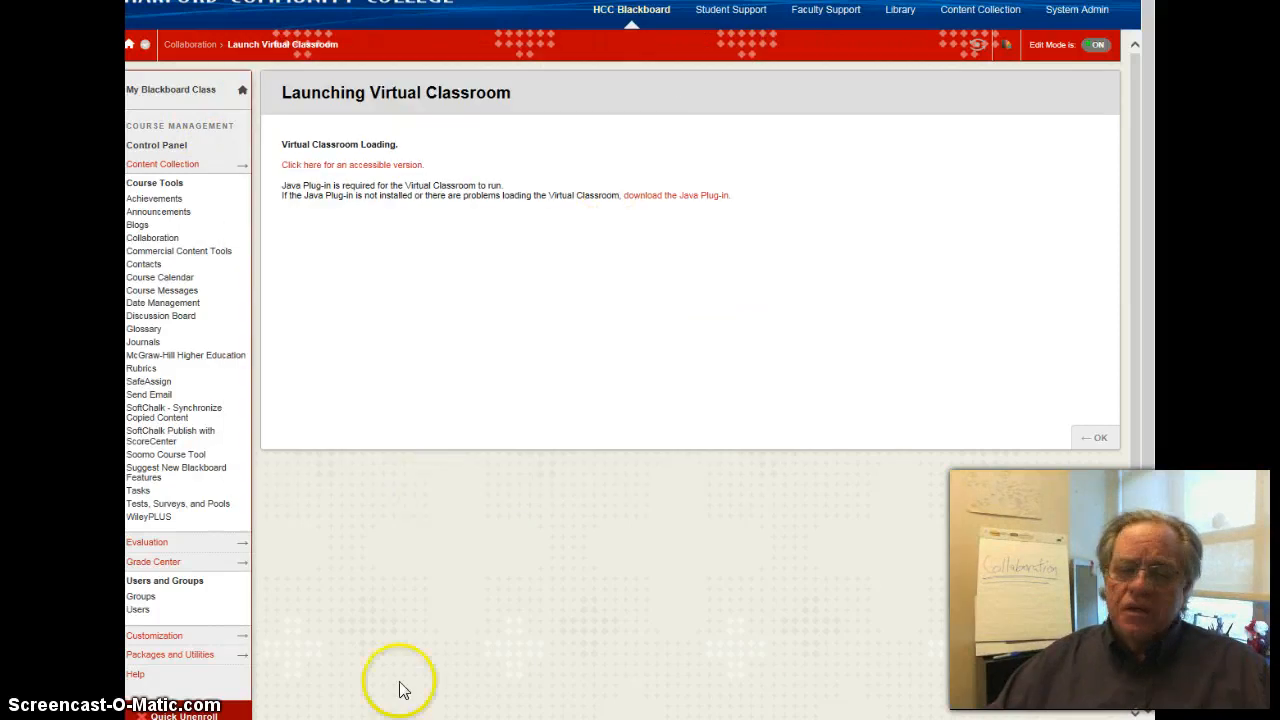
mouse_move(200, 718)
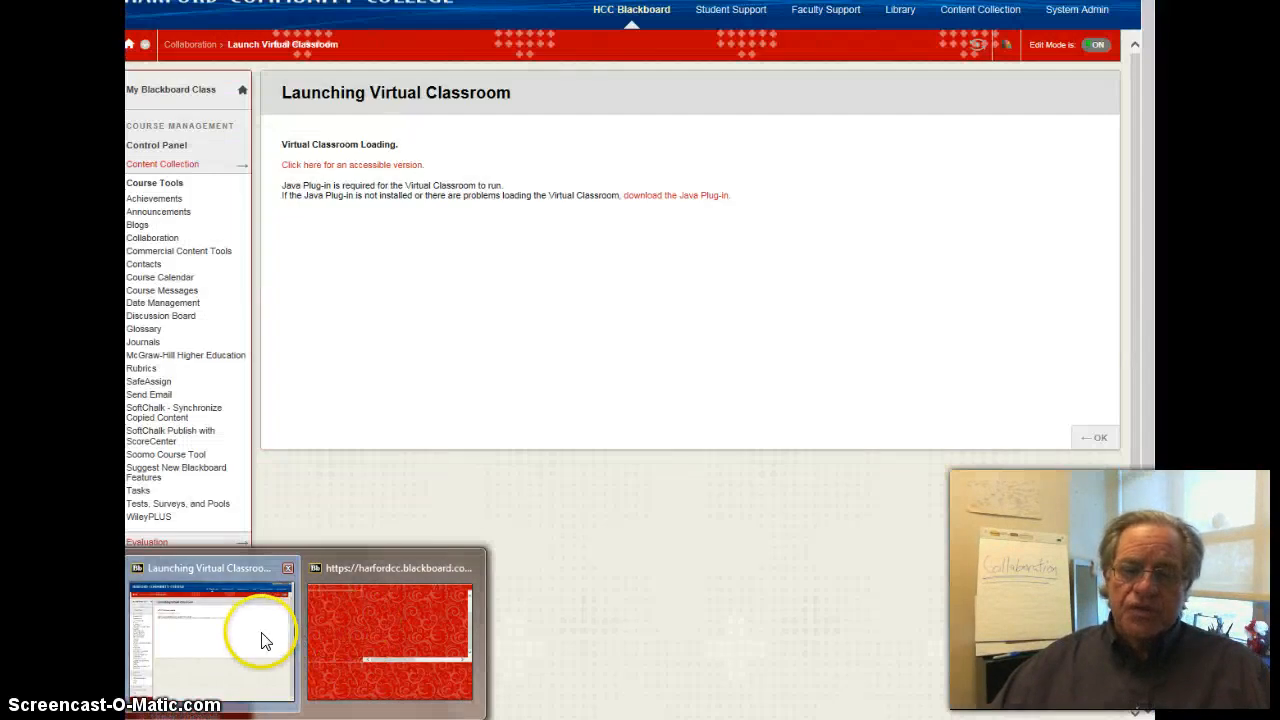
left_click(365, 623)
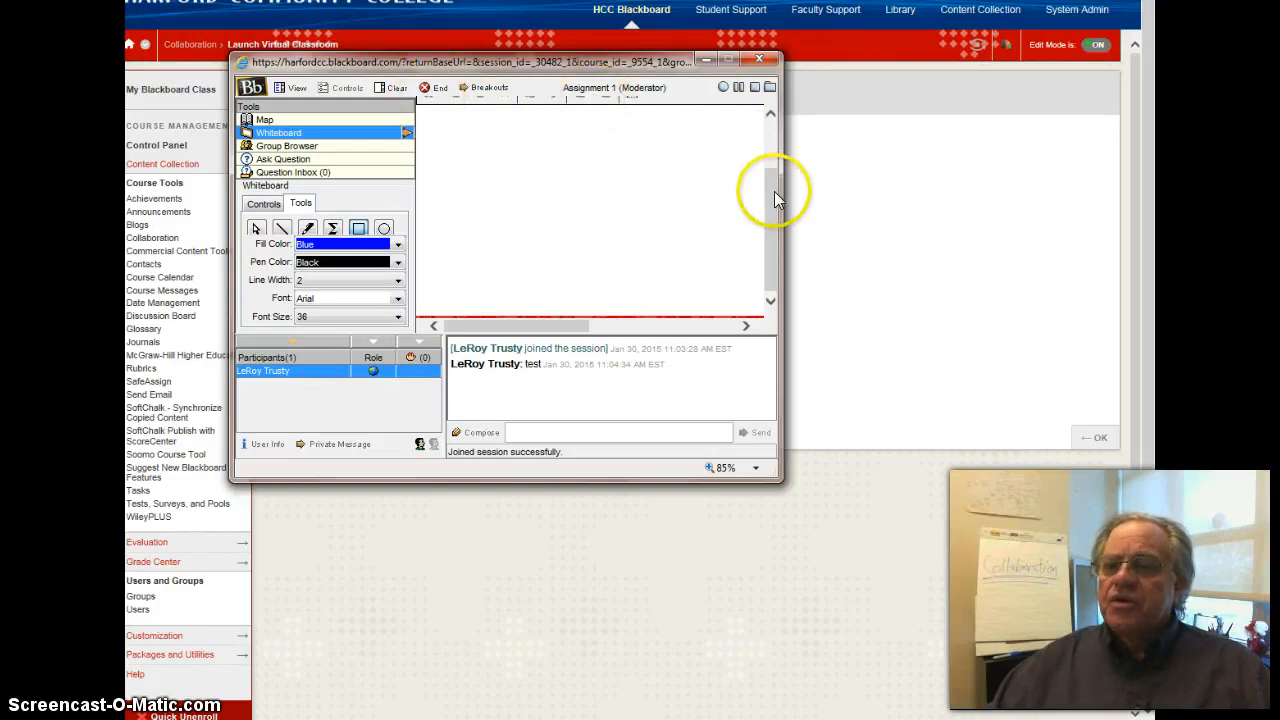
- Try to take a snapshot of the whiteboard for recording
left_click_drag(776, 198, 760, 106)
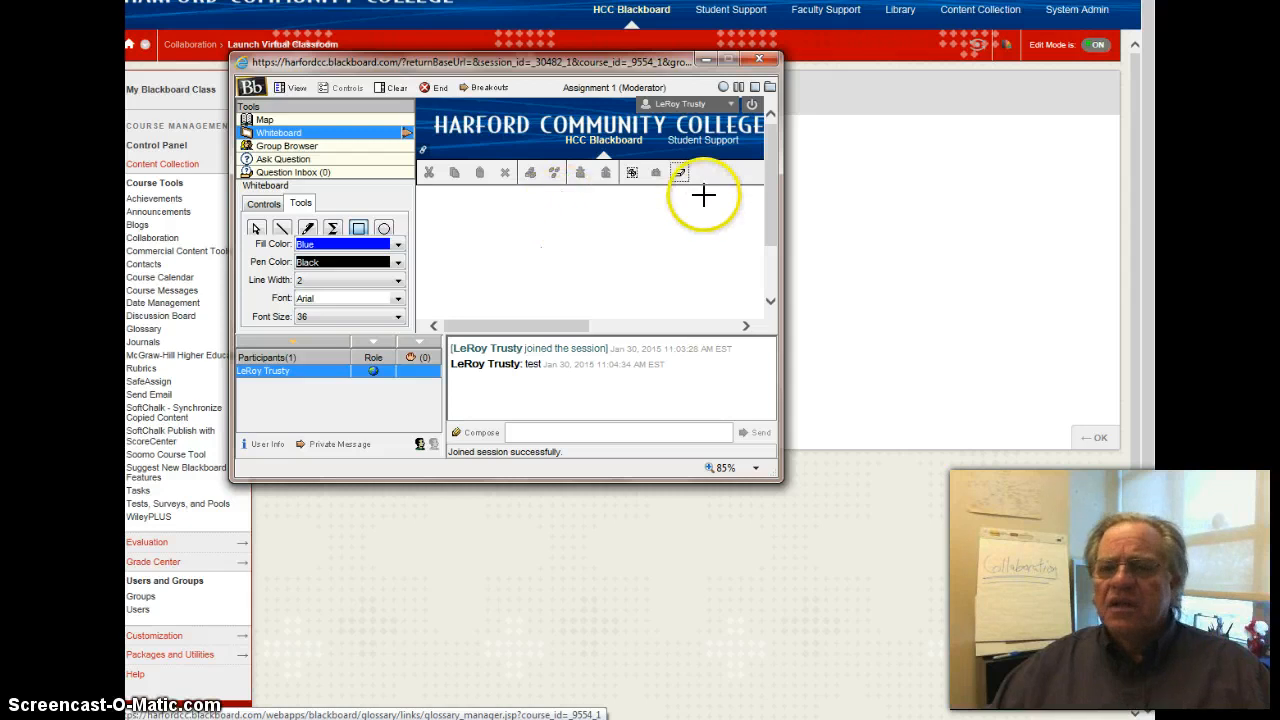
left_click(657, 176)
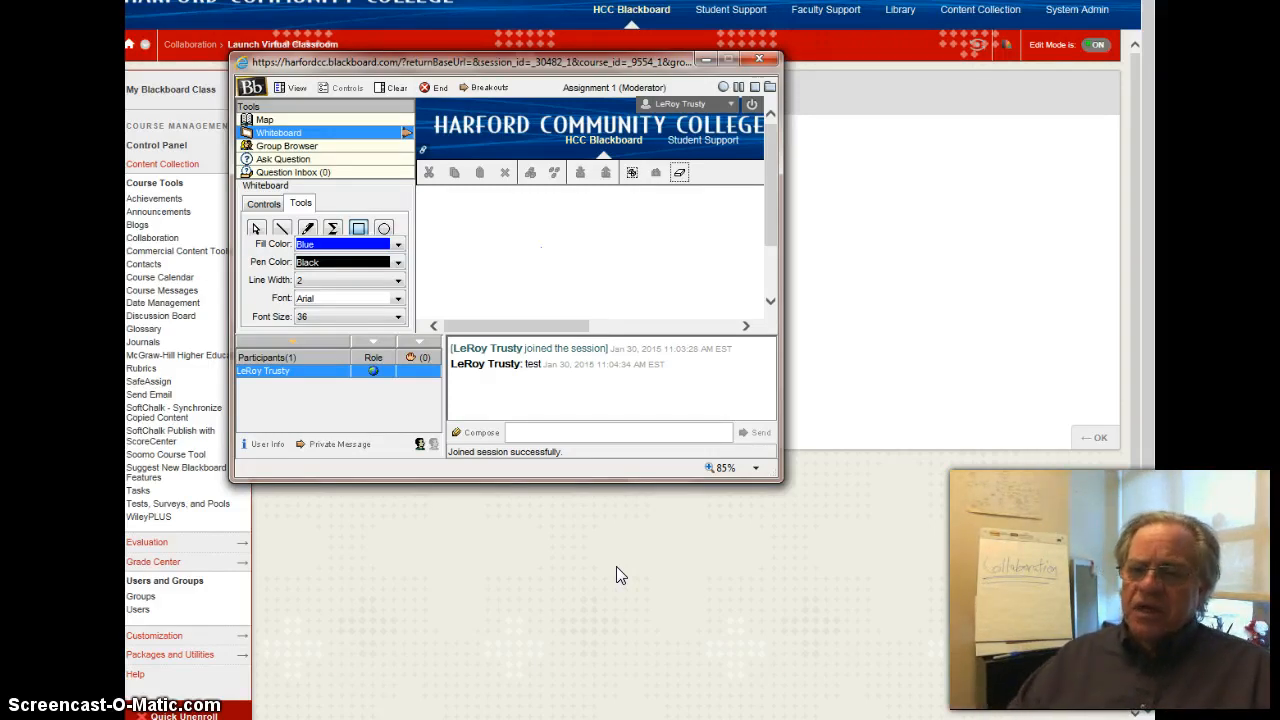
- Try the Virtual Classroom window at 100% and 50% zoom and set it to 75%
left_click(755, 468)
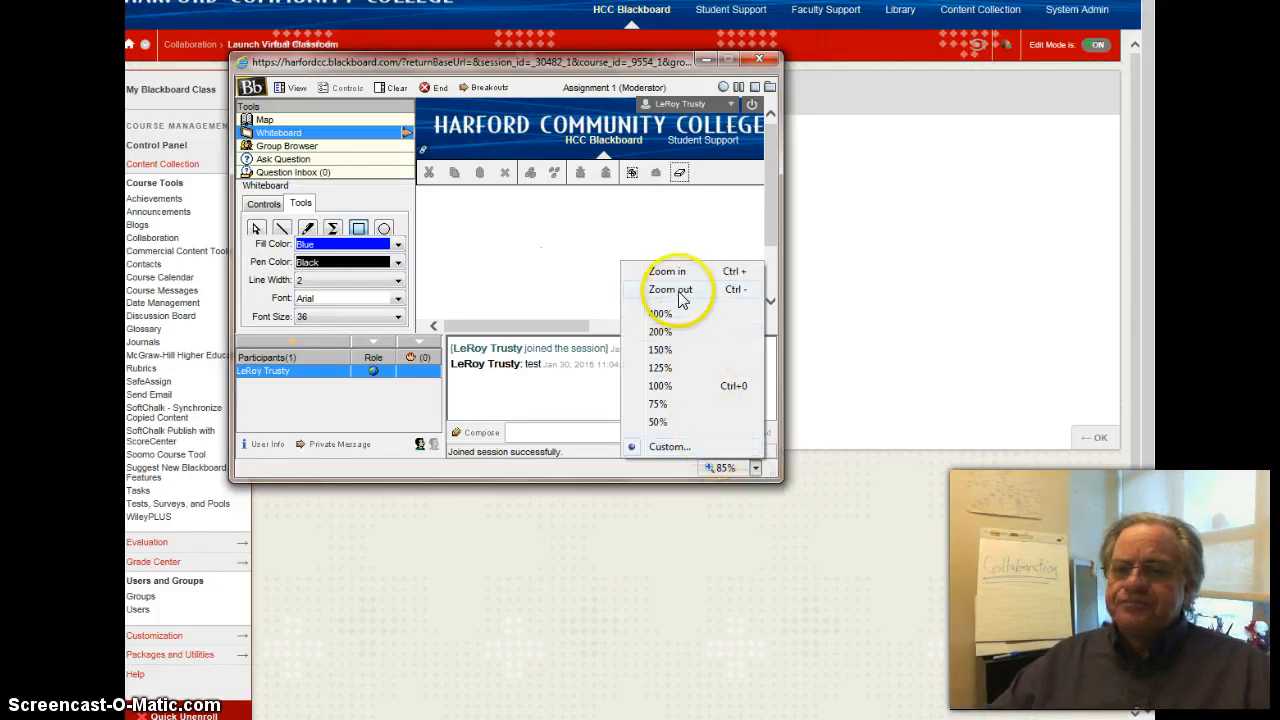
left_click(676, 270)
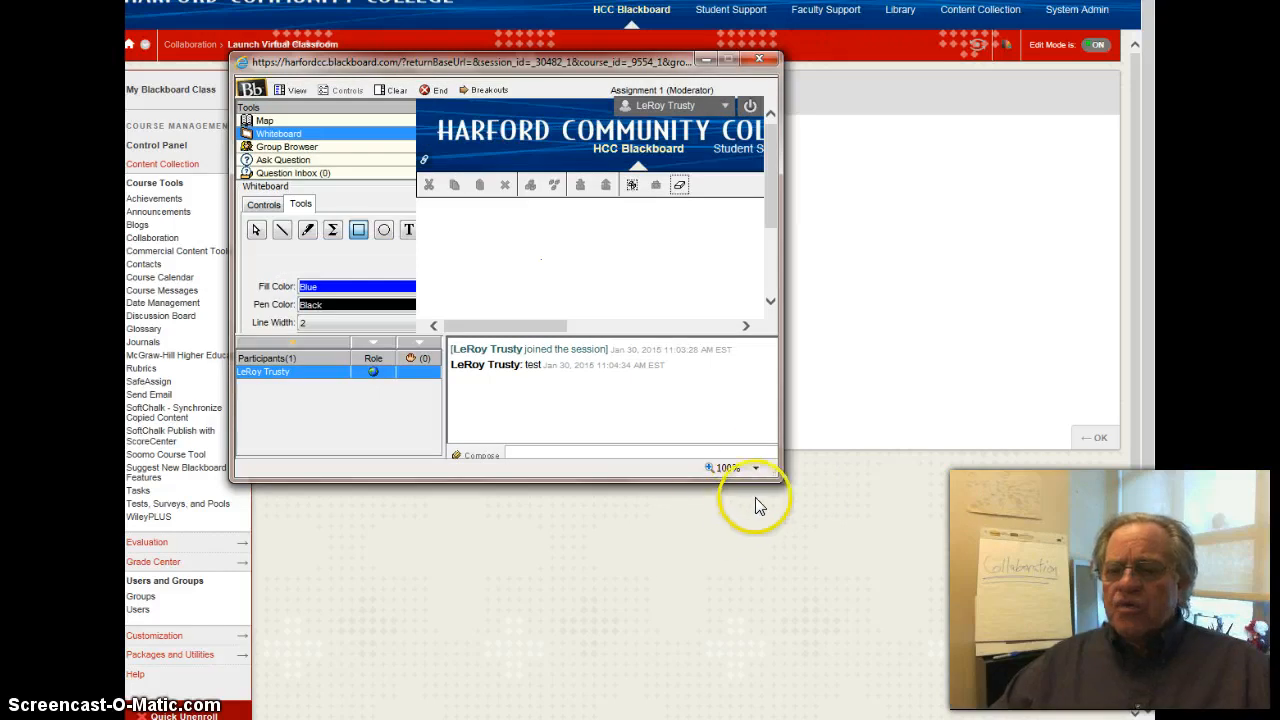
left_click(755, 468)
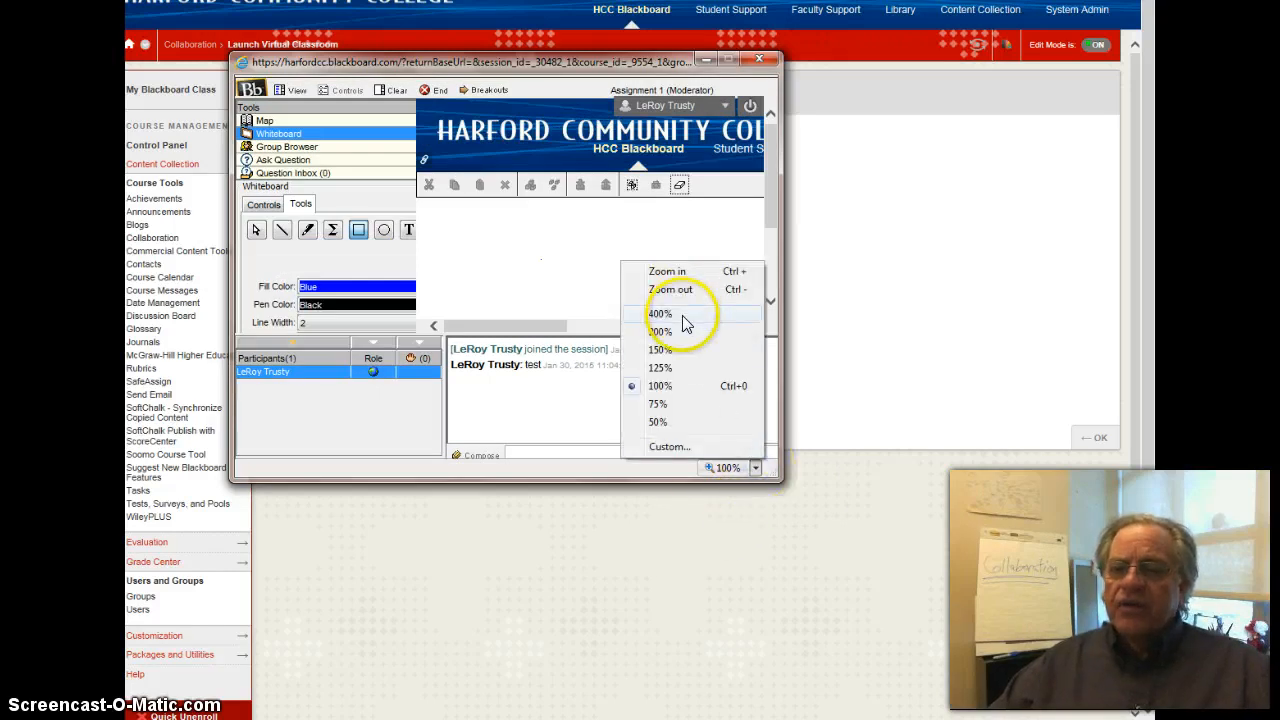
left_click(659, 420)
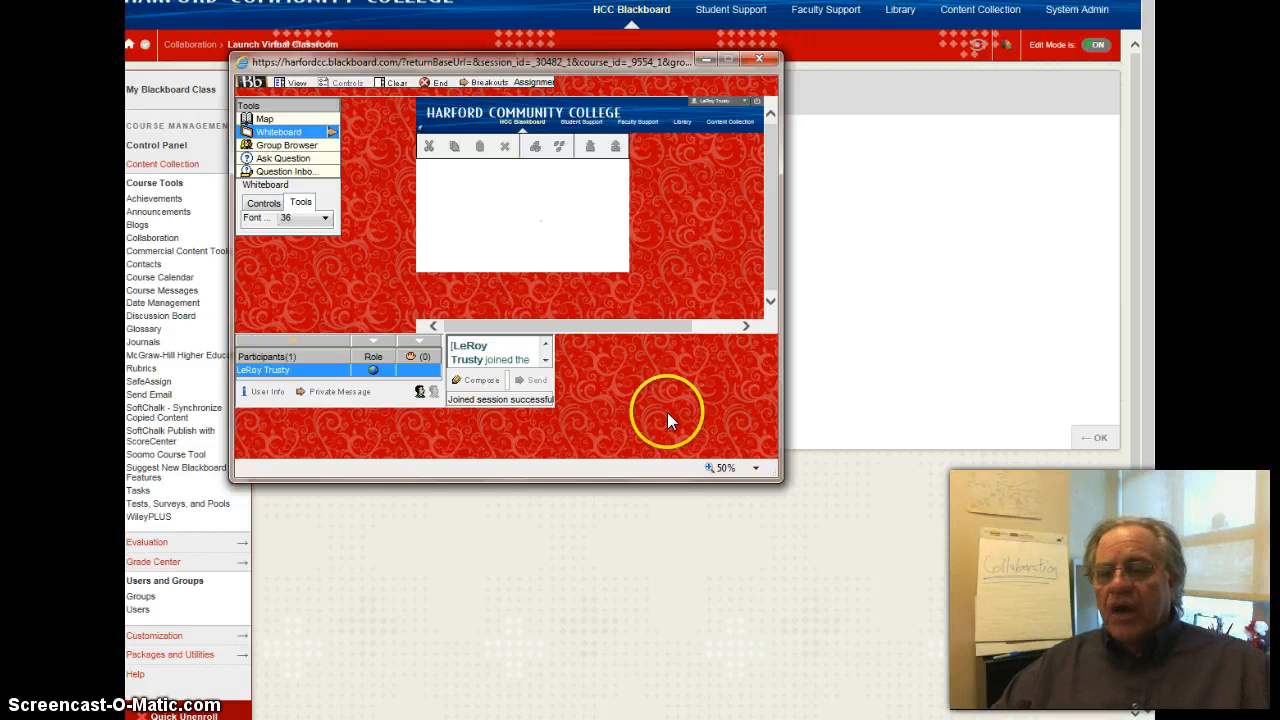
left_click(757, 468)
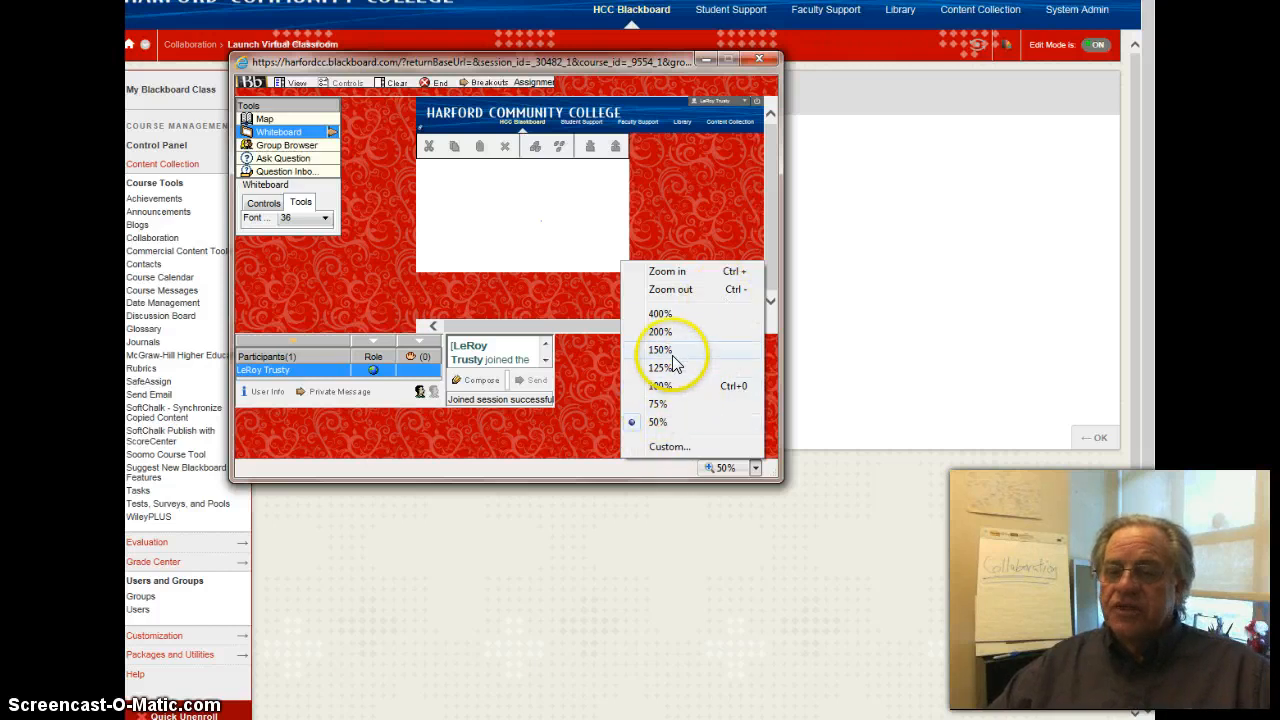
left_click(660, 403)
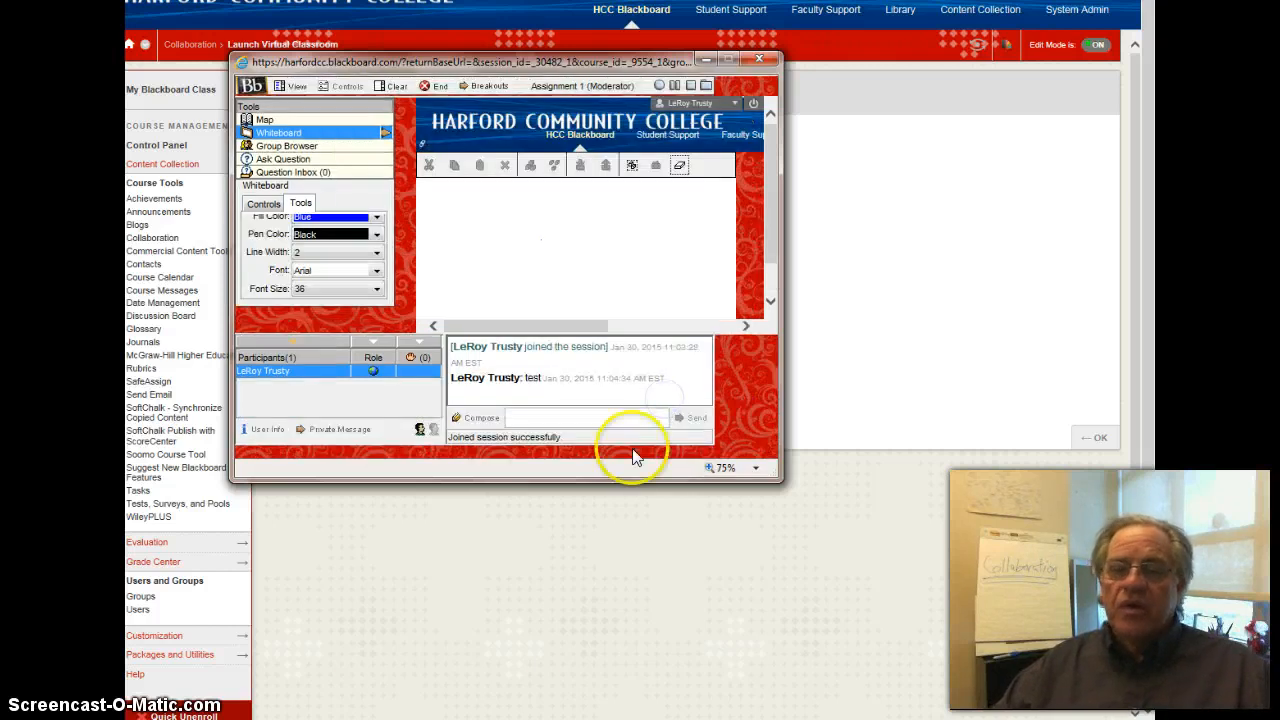